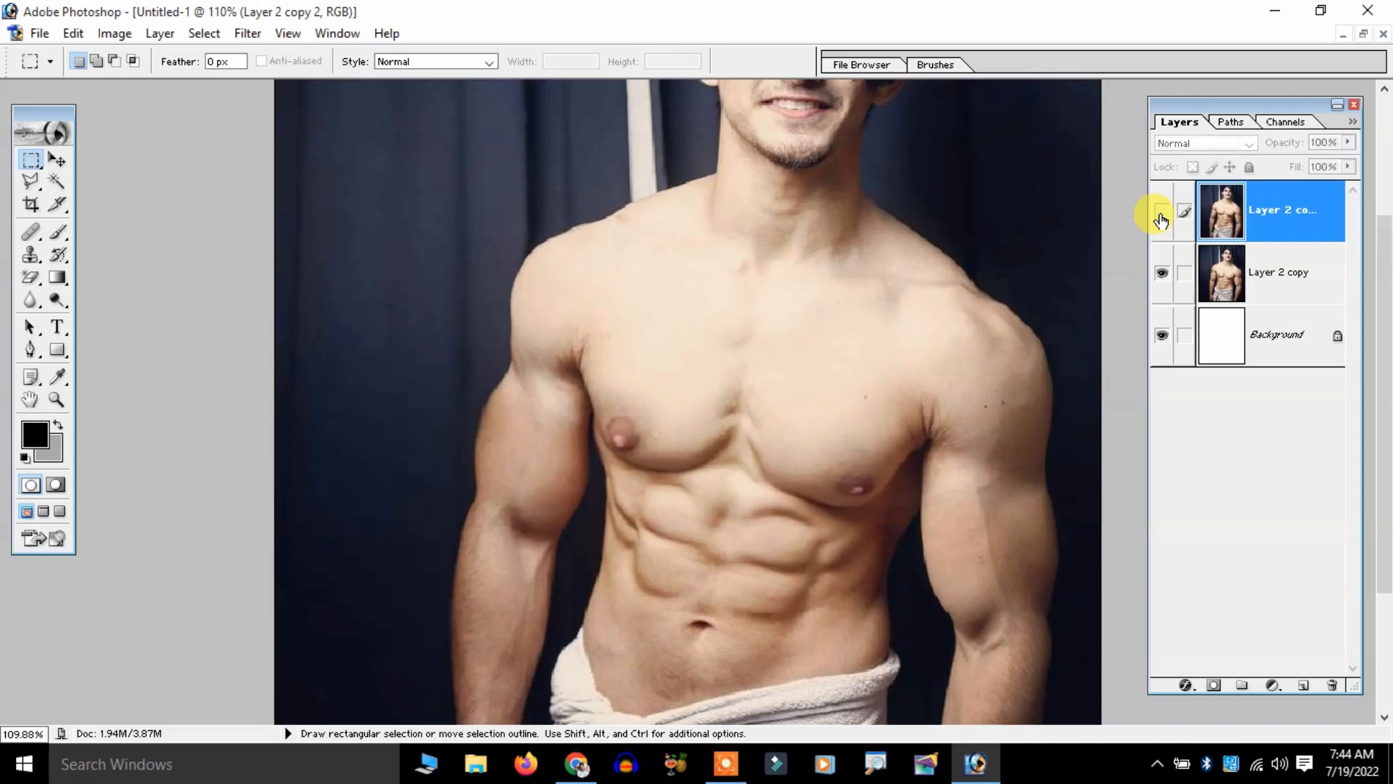
- Compare the original and the reshaped body by repeatedly hiding and showing the topmost photo layer
{"action": "left_click", "coordinate": [1161, 212]}
{"action": "left_click", "coordinate": [1160, 212]}
{"action": "left_click", "coordinate": [1161, 212]}
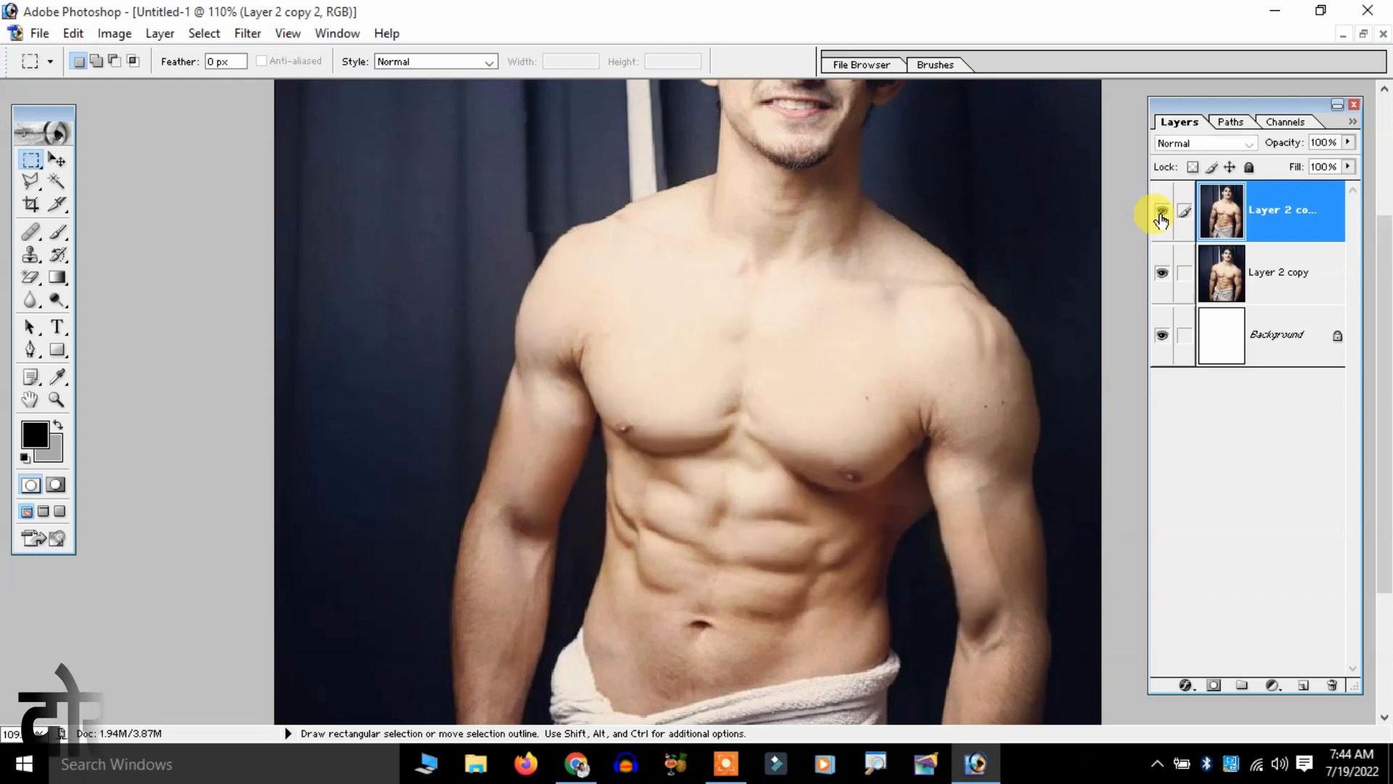
{"action": "left_click", "coordinate": [1161, 212]}
{"action": "left_click", "coordinate": [1161, 213]}
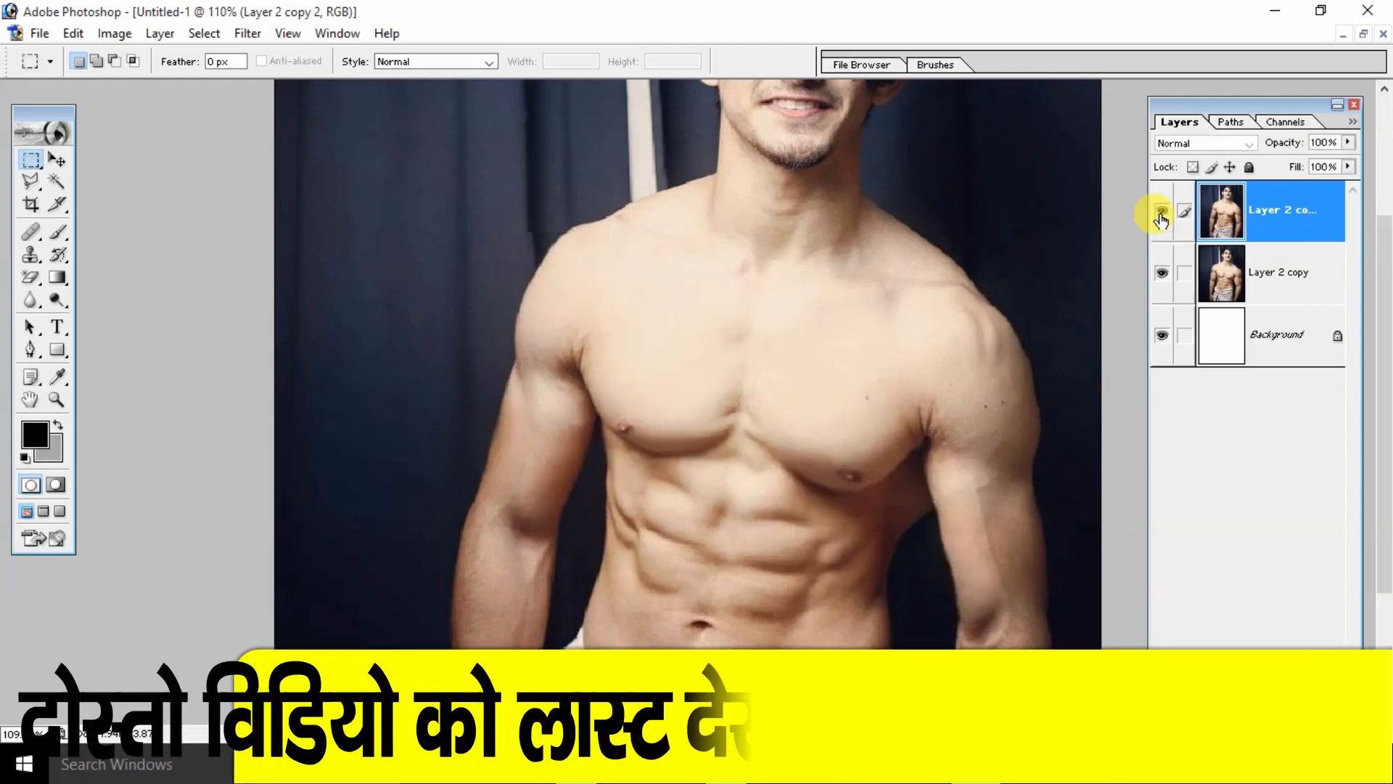
{"action": "left_click", "coordinate": [1161, 213]}
{"action": "left_click", "coordinate": [1161, 212]}
{"action": "left_click", "coordinate": [1160, 212]}
{"action": "left_click", "coordinate": [1161, 213]}
{"action": "left_click", "coordinate": [1161, 213]}
{"action": "left_click", "coordinate": [1161, 212]}
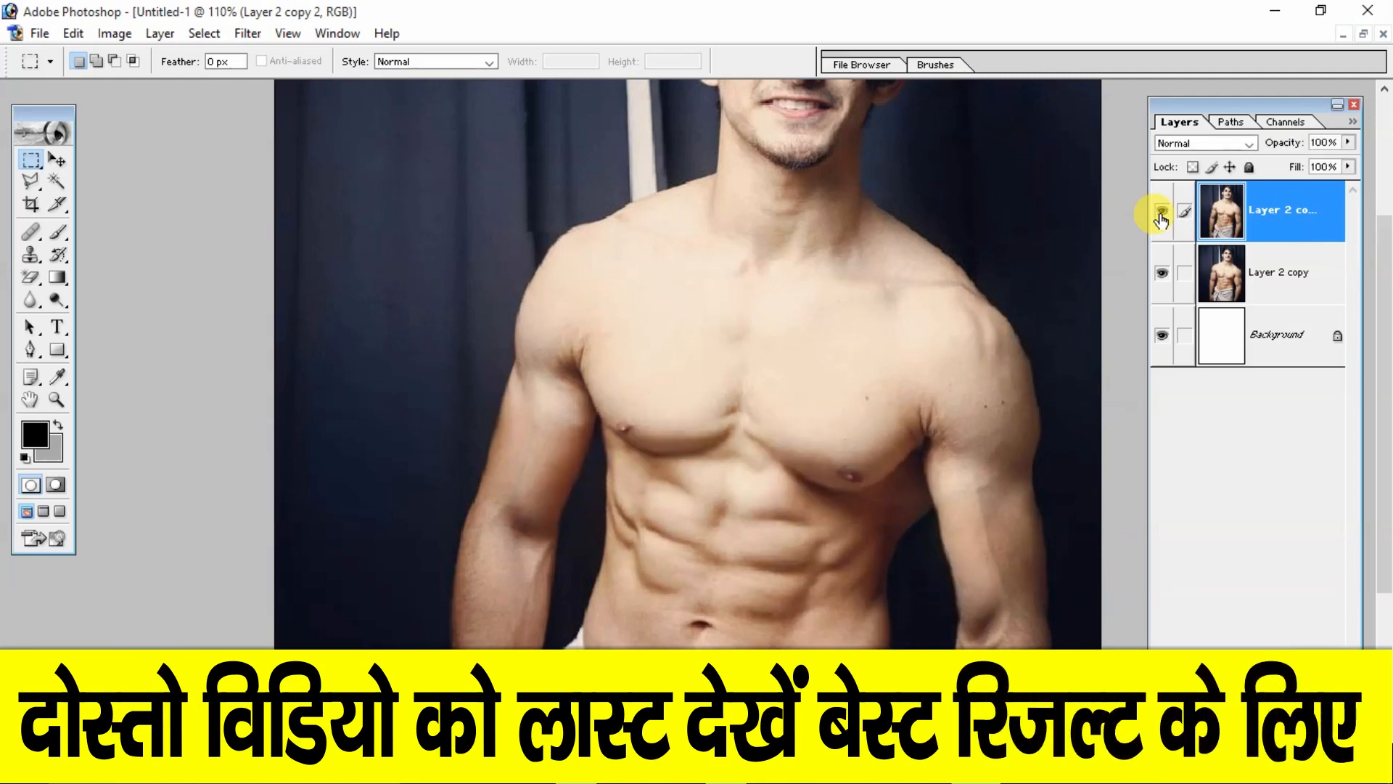
{"action": "left_click", "coordinate": [1160, 213]}
{"action": "left_click", "coordinate": [1161, 212]}
{"action": "left_click", "coordinate": [1160, 213]}
{"action": "left_click", "coordinate": [1160, 213]}
{"action": "left_click", "coordinate": [1161, 213]}
{"action": "left_click", "coordinate": [1161, 212]}
{"action": "left_click", "coordinate": [1161, 213]}
{"action": "left_click", "coordinate": [1161, 213]}
{"action": "left_click", "coordinate": [1161, 213]}
{"action": "left_click", "coordinate": [1160, 213]}
{"action": "left_click", "coordinate": [1161, 212]}
{"action": "left_click", "coordinate": [1161, 213]}
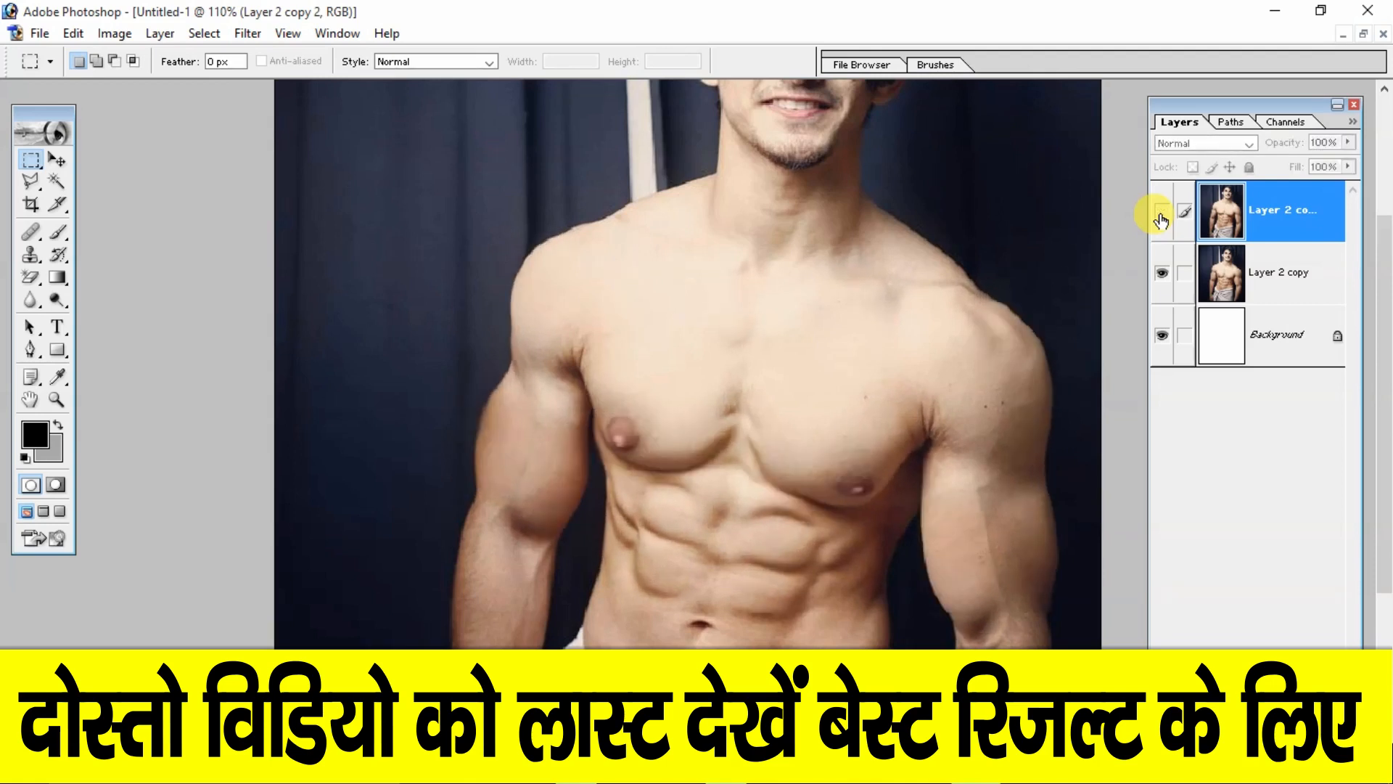
{"action": "left_click", "coordinate": [1161, 213]}
{"action": "left_click", "coordinate": [1161, 213]}
{"action": "left_click", "coordinate": [1160, 212]}
{"action": "left_click", "coordinate": [1161, 213]}
{"action": "left_click", "coordinate": [1160, 213]}
{"action": "left_click", "coordinate": [1161, 212]}
{"action": "left_click", "coordinate": [1161, 212]}
{"action": "left_click", "coordinate": [1161, 213]}
{"action": "left_click", "coordinate": [1161, 212]}
{"action": "left_click", "coordinate": [1160, 213]}
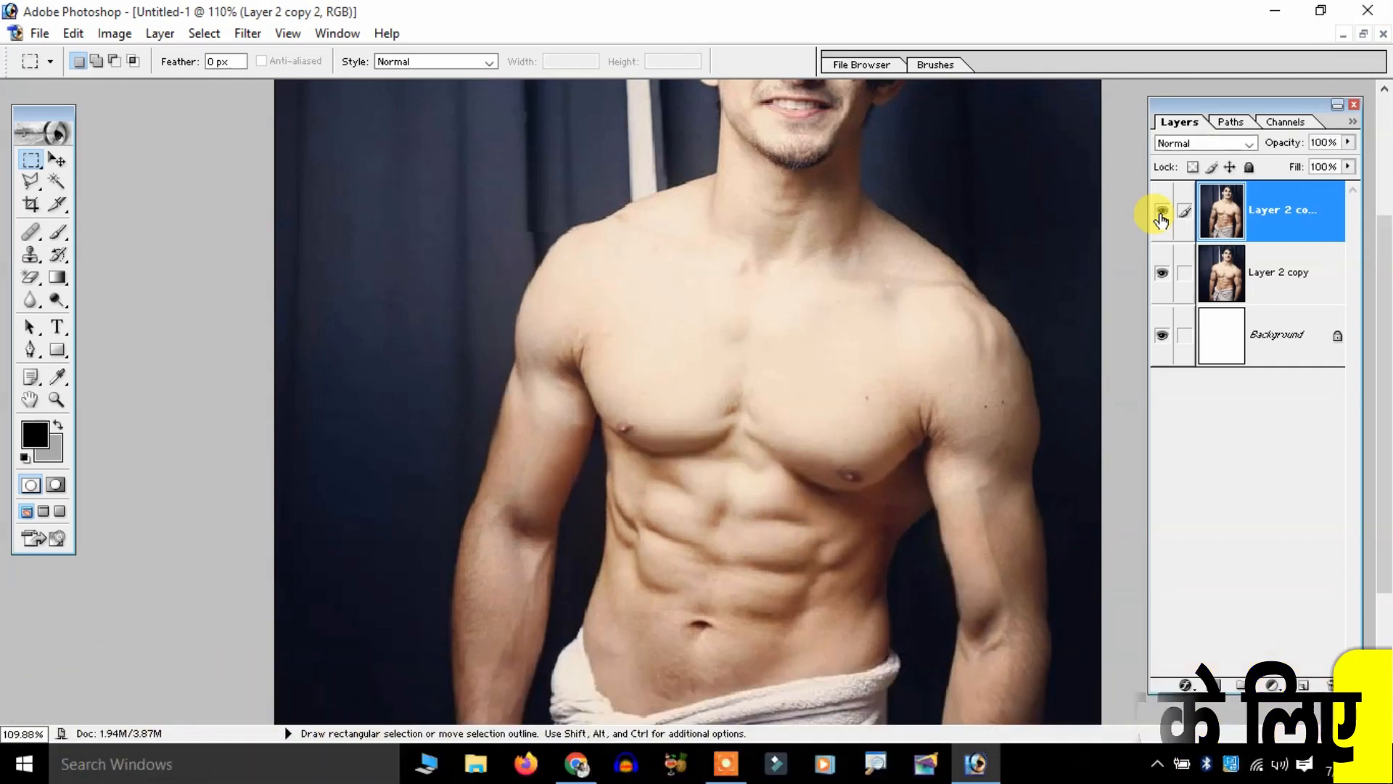
{"action": "left_click", "coordinate": [1161, 213]}
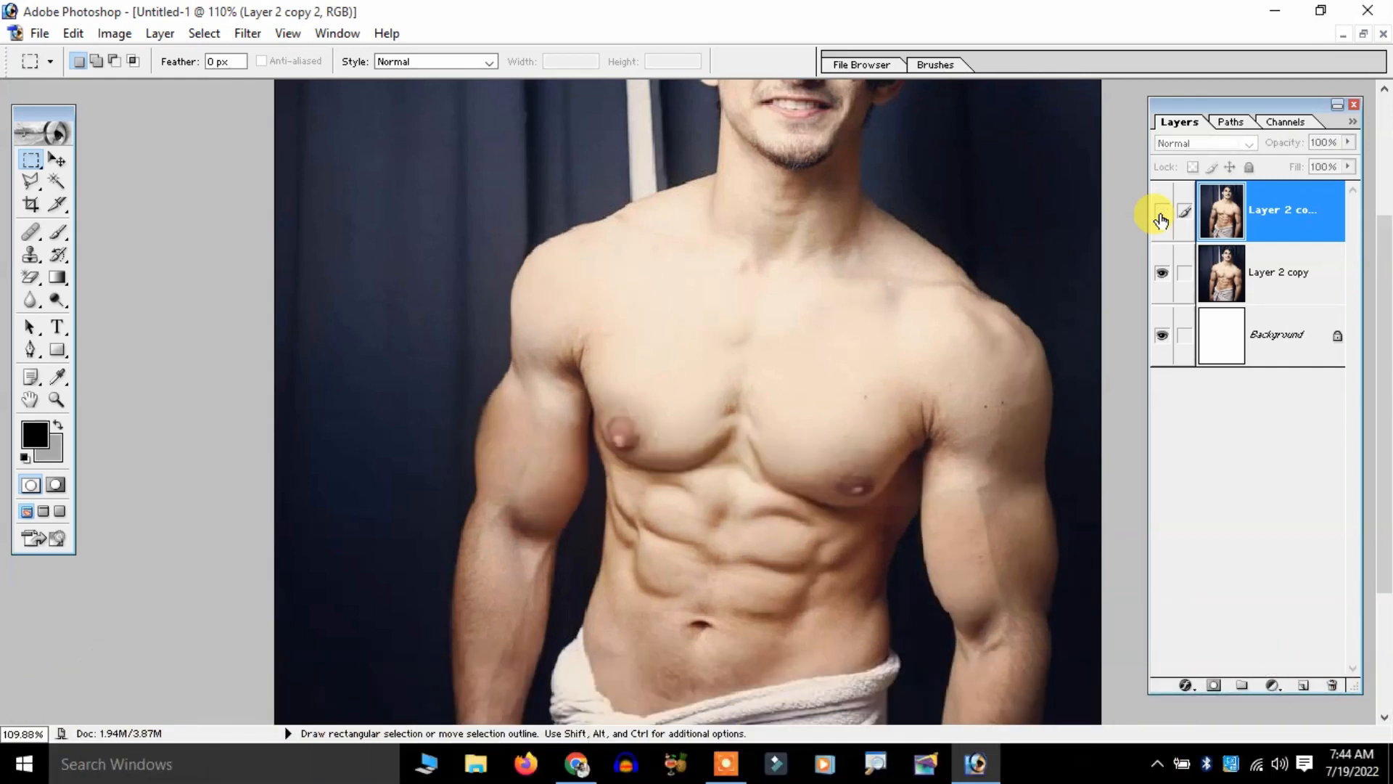
{"action": "left_click", "coordinate": [1161, 213]}
{"action": "left_click", "coordinate": [1161, 213]}
{"action": "left_click", "coordinate": [1161, 212]}
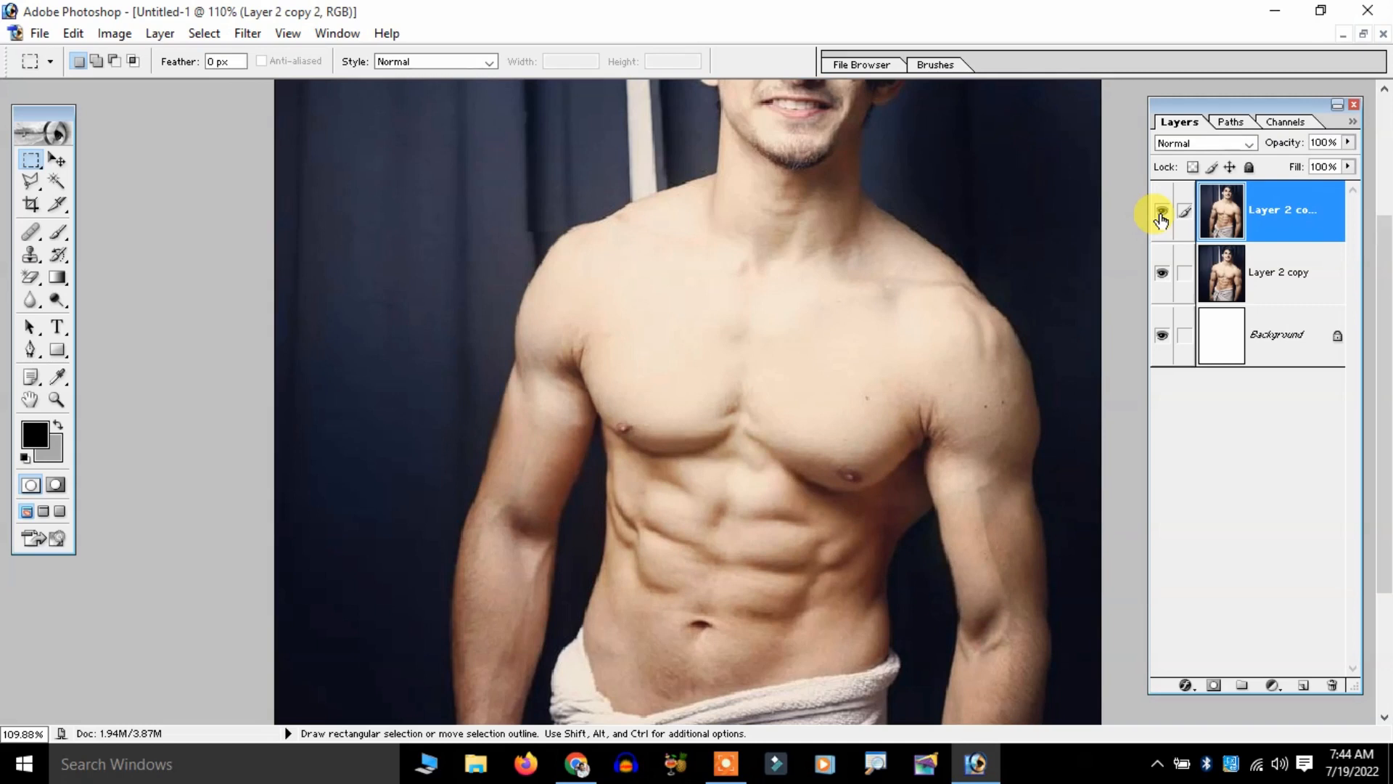
{"action": "left_click", "coordinate": [1161, 214]}
{"action": "left_click", "coordinate": [1160, 213]}
{"action": "left_click", "coordinate": [1161, 214]}
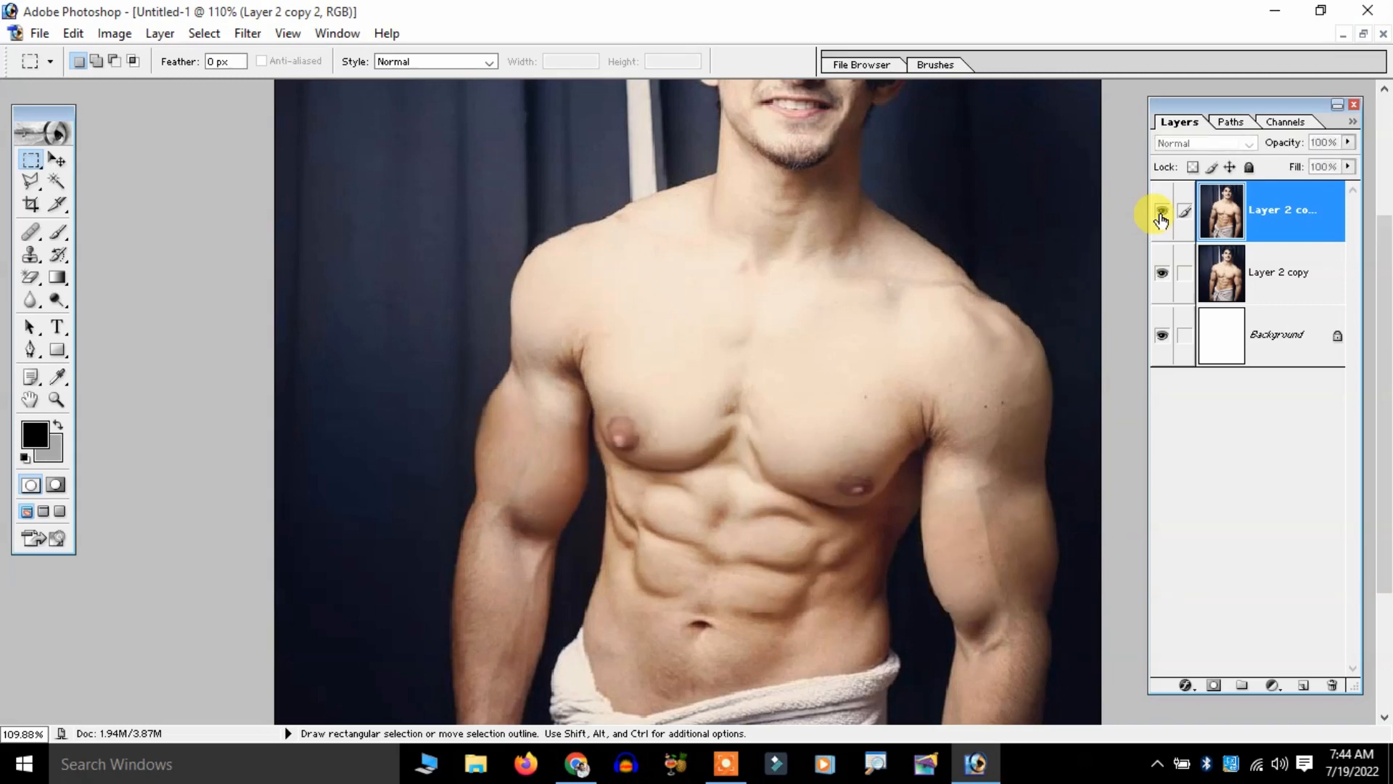
{"action": "left_click", "coordinate": [1161, 213]}
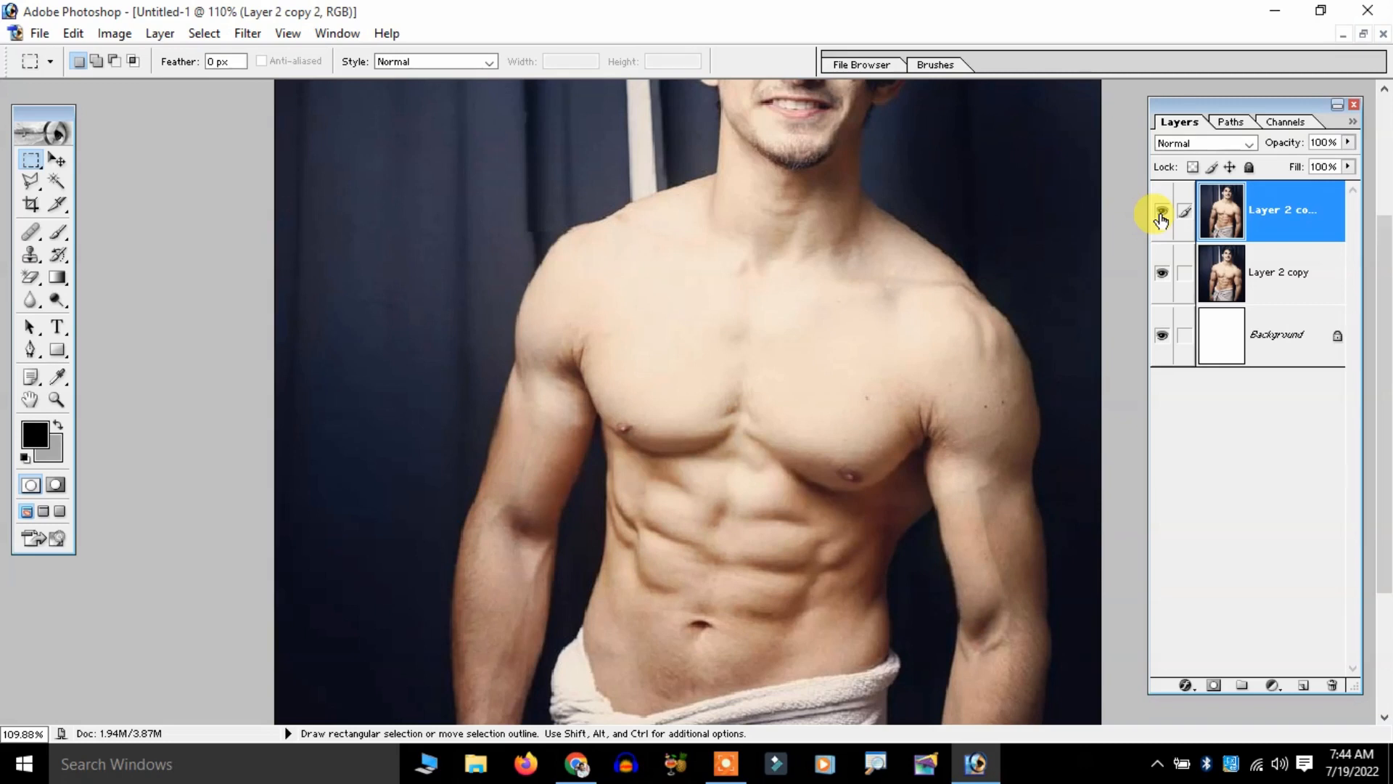
{"action": "left_click", "coordinate": [1161, 214]}
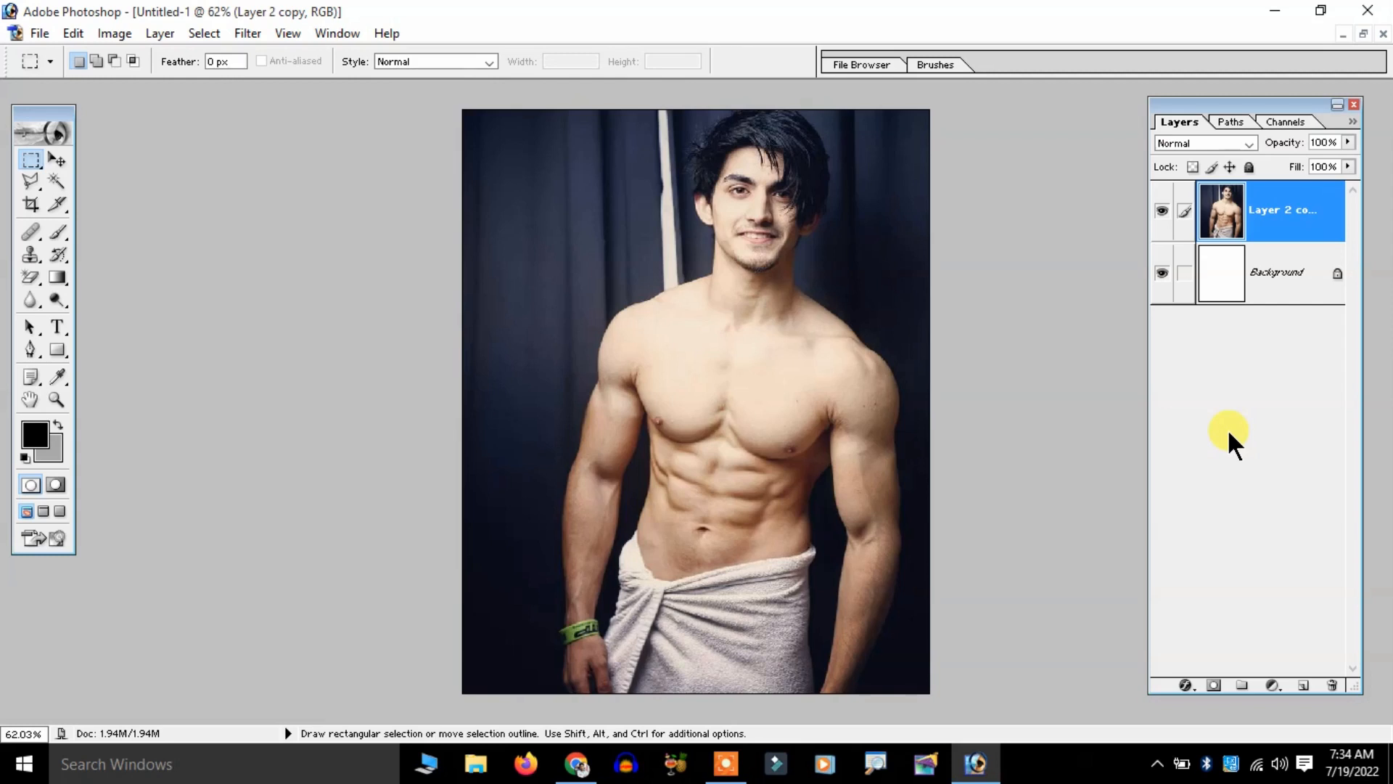
- Examine the man's face, chest, arms and abdomen in the original photo up close and as a whole
{"action": "scroll", "coordinate": [933, 373], "scroll_direction": "up", "scroll_amount": 8}
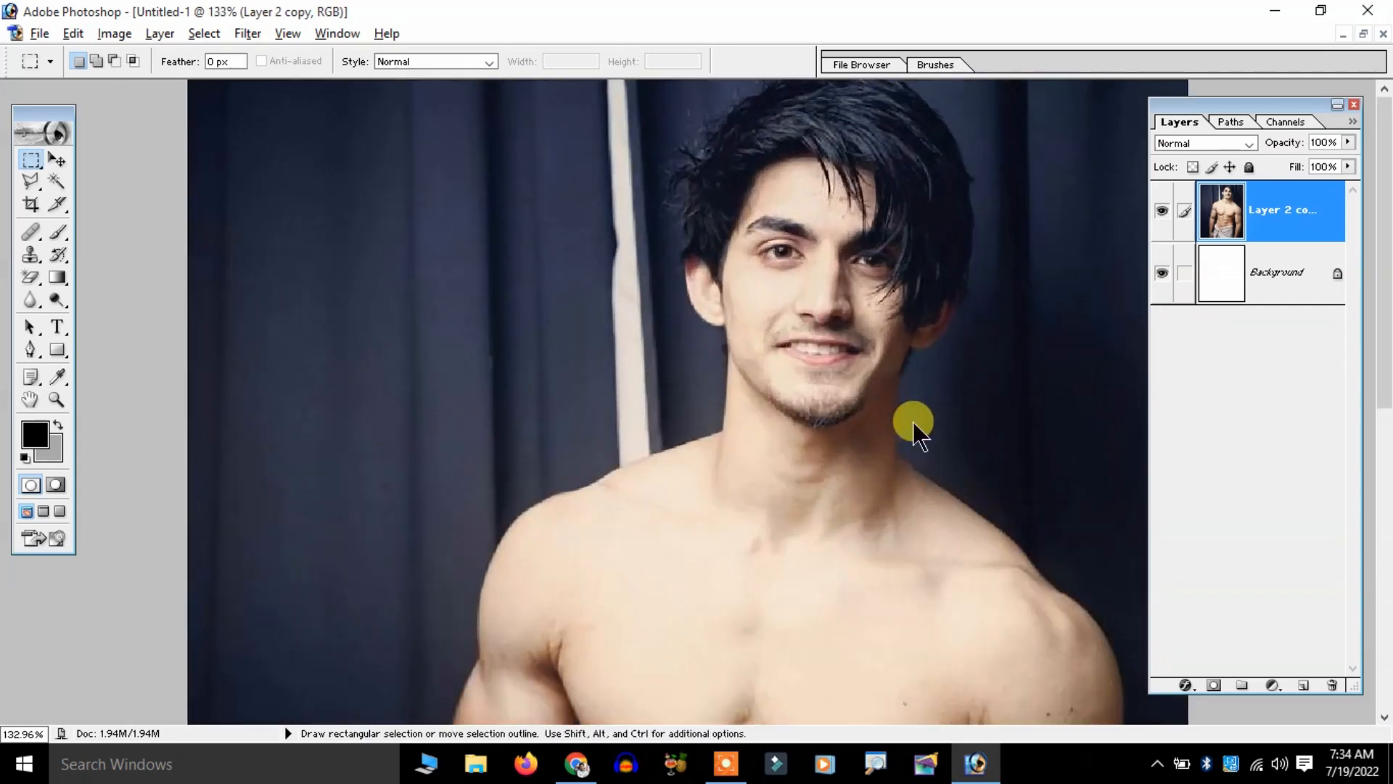
{"action": "left_click_drag", "start_coordinate": [714, 578], "coordinate": [663, 286]}
{"action": "left_click_drag", "start_coordinate": [722, 456], "coordinate": [722, 370]}
{"action": "left_click_drag", "start_coordinate": [796, 317], "coordinate": [796, 389]}
{"action": "scroll", "coordinate": [796, 389], "scroll_direction": "down", "scroll_amount": 3}
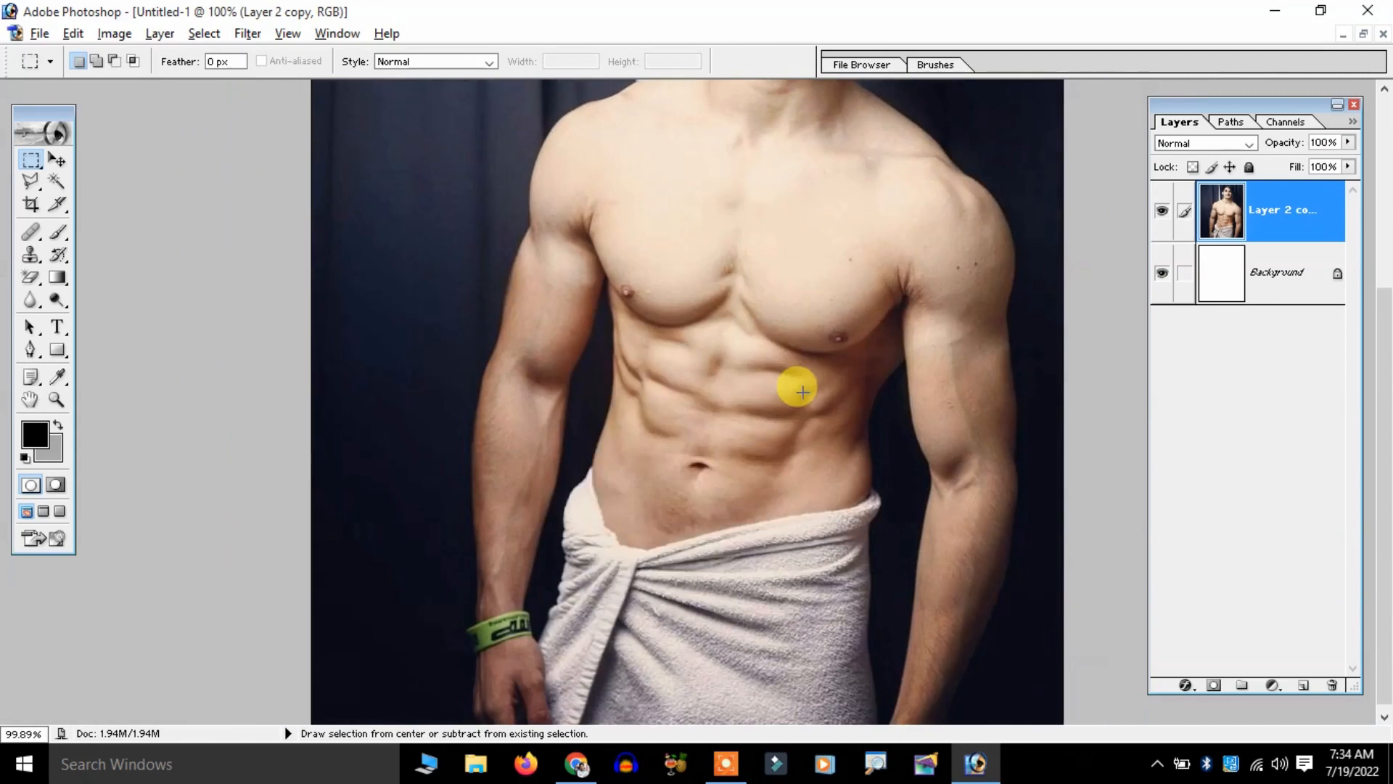
{"action": "key", "text": "alt+space"}
{"action": "left_click_drag", "start_coordinate": [916, 300], "coordinate": [918, 366]}
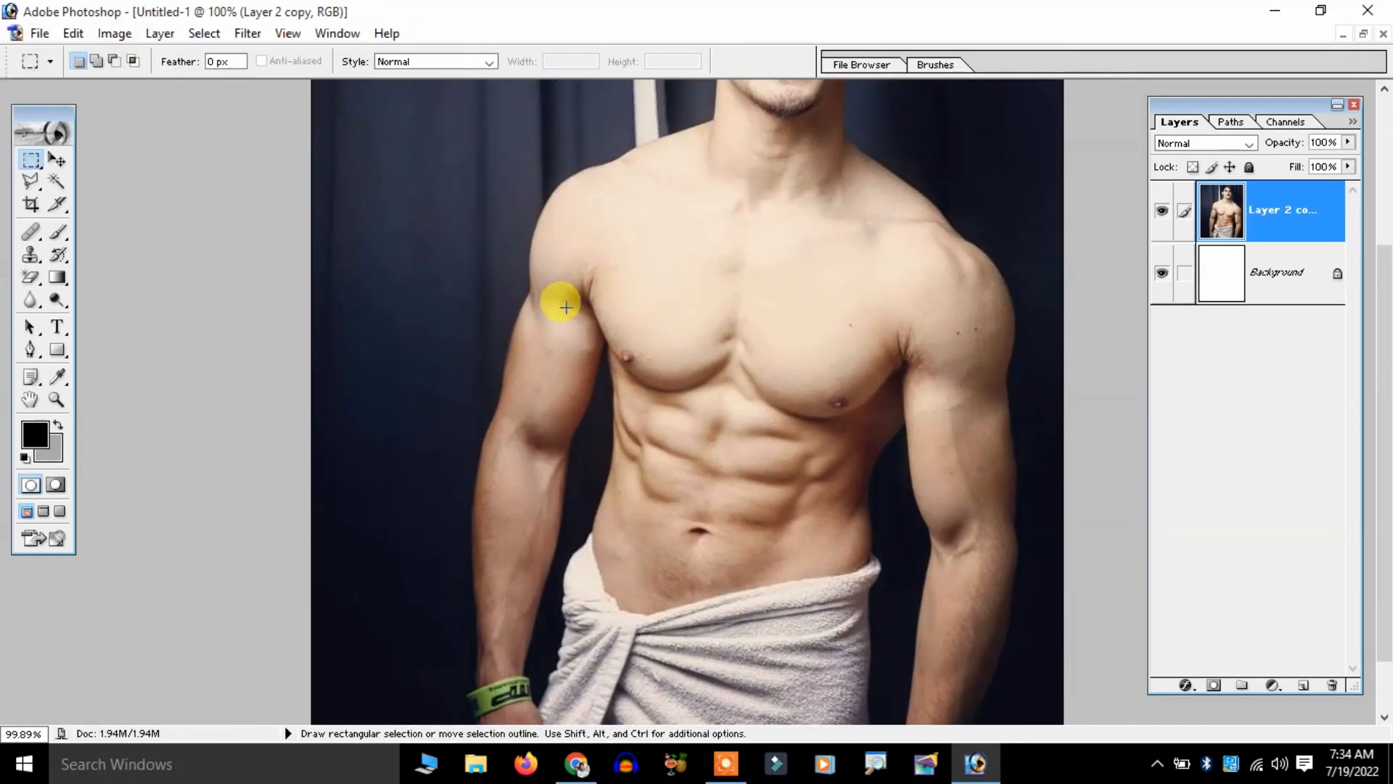
{"action": "left_click_drag", "start_coordinate": [727, 316], "coordinate": [719, 403]}
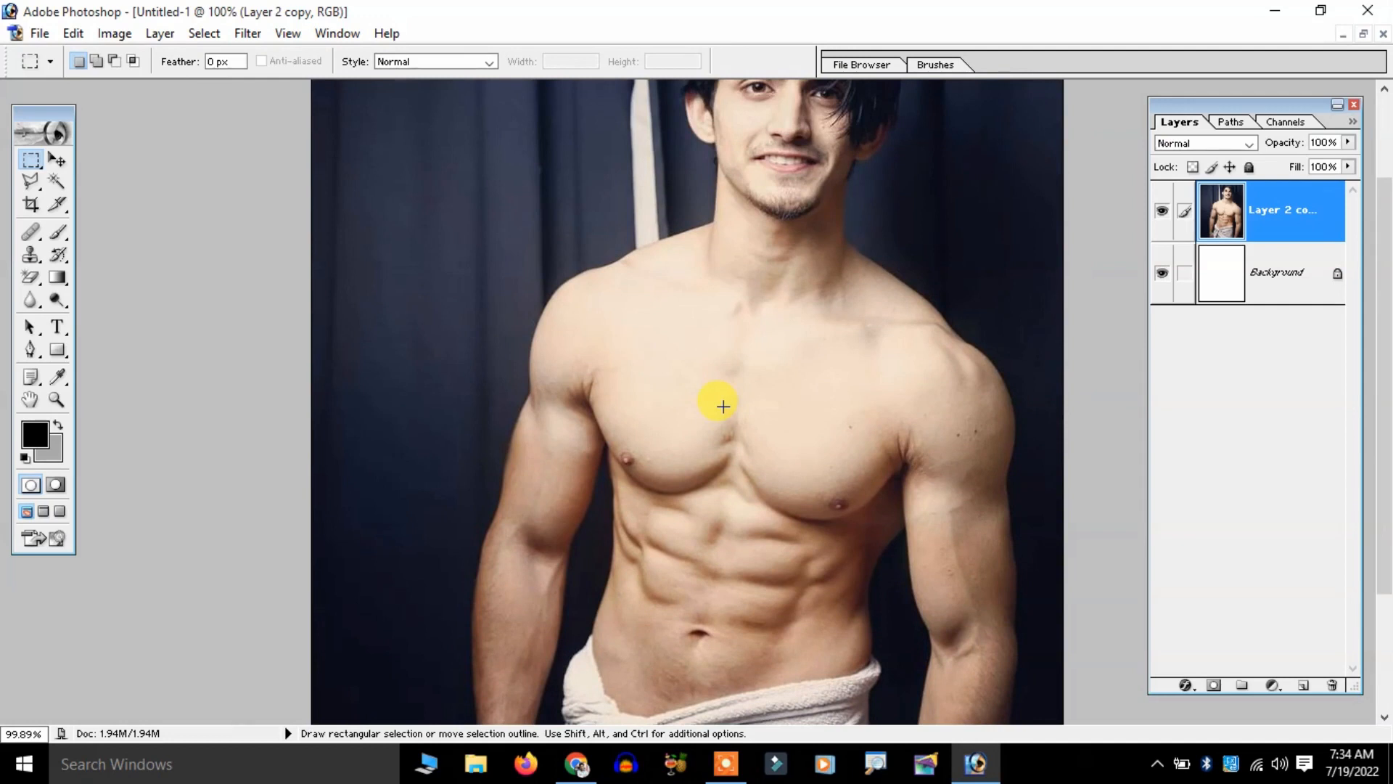
{"action": "scroll", "coordinate": [724, 407], "scroll_direction": "down", "scroll_amount": 5}
{"action": "scroll", "coordinate": [799, 470], "scroll_direction": "up", "scroll_amount": 2}
{"action": "scroll", "coordinate": [801, 477], "scroll_direction": "down", "scroll_amount": 3}
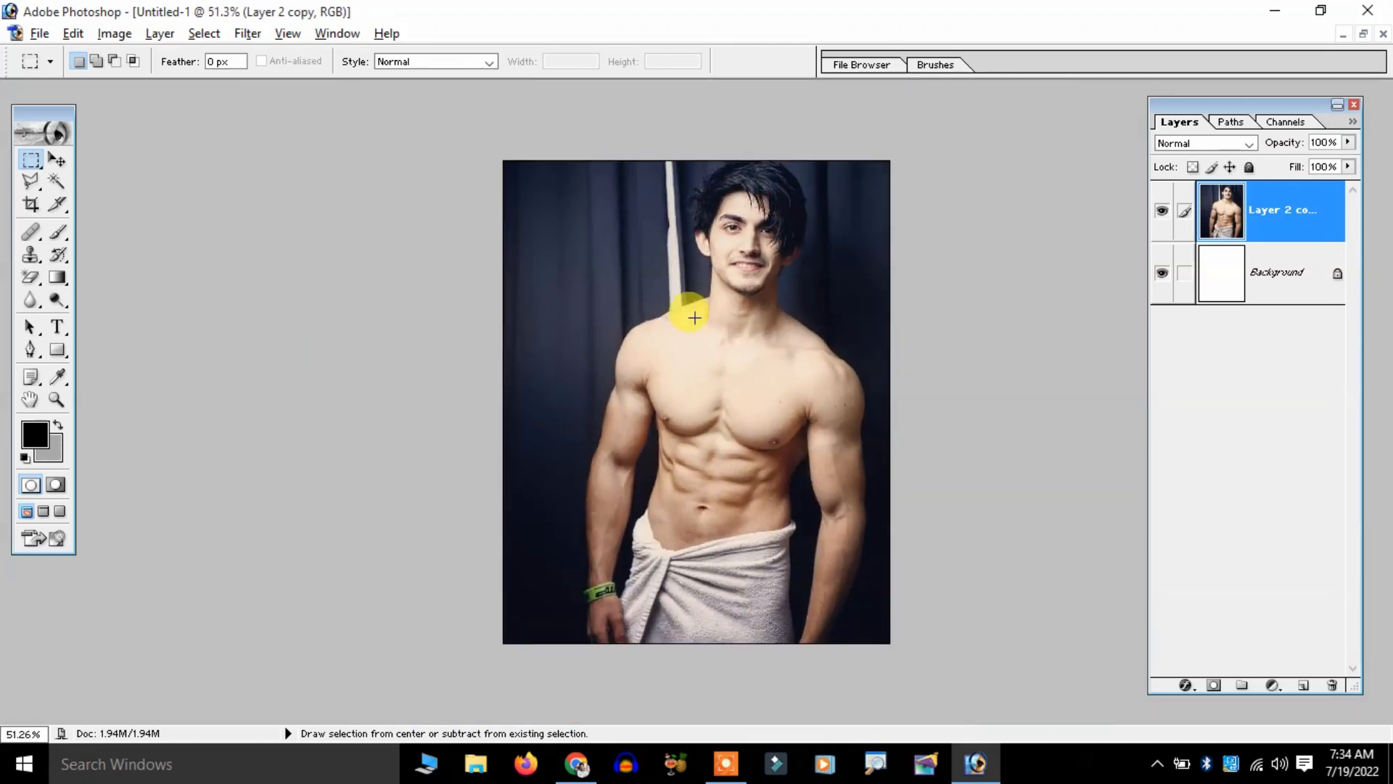
{"action": "scroll", "coordinate": [718, 341], "scroll_direction": "up", "scroll_amount": 2}
{"action": "scroll", "coordinate": [735, 368], "scroll_direction": "up", "scroll_amount": 1}
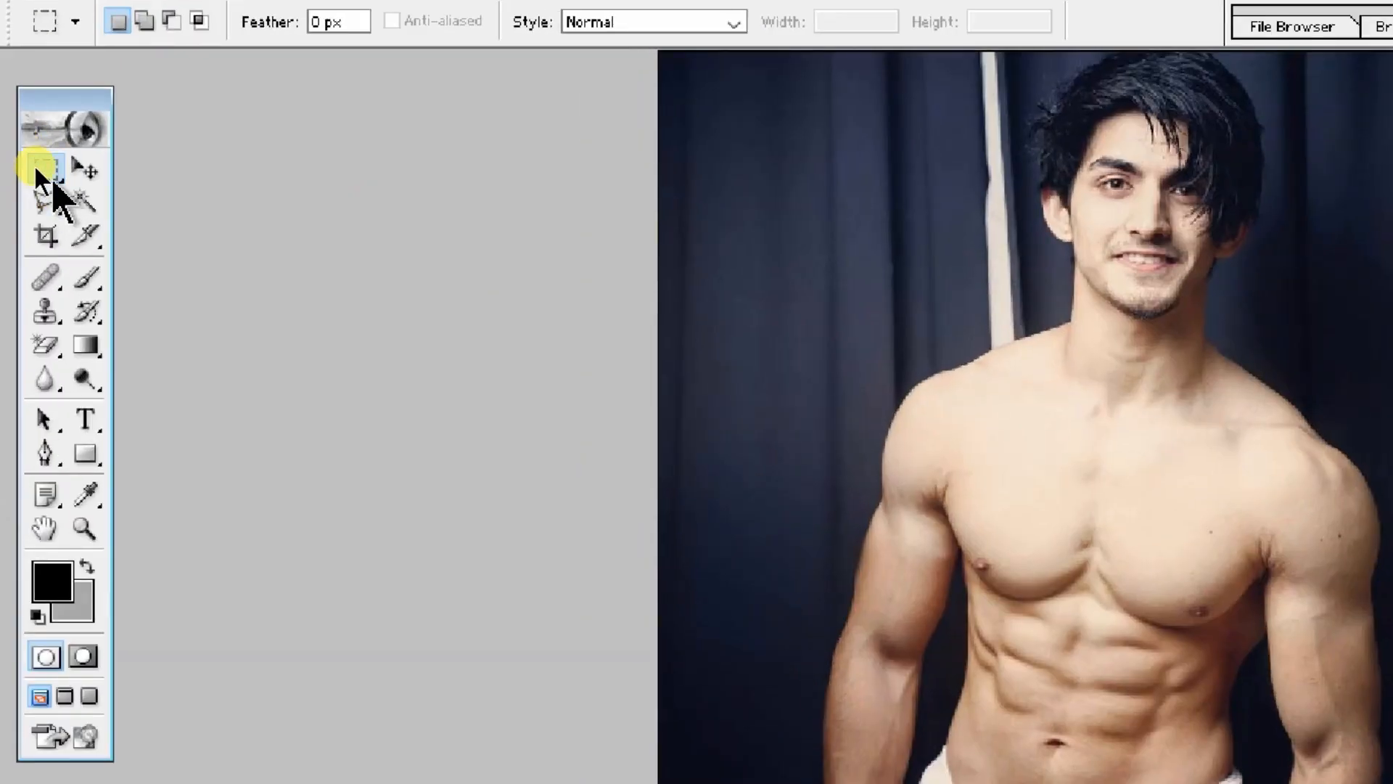
{"action": "left_click_drag", "start_coordinate": [35, 167], "coordinate": [110, 160]}
{"action": "left_click_drag", "start_coordinate": [755, 372], "coordinate": [811, 448]}
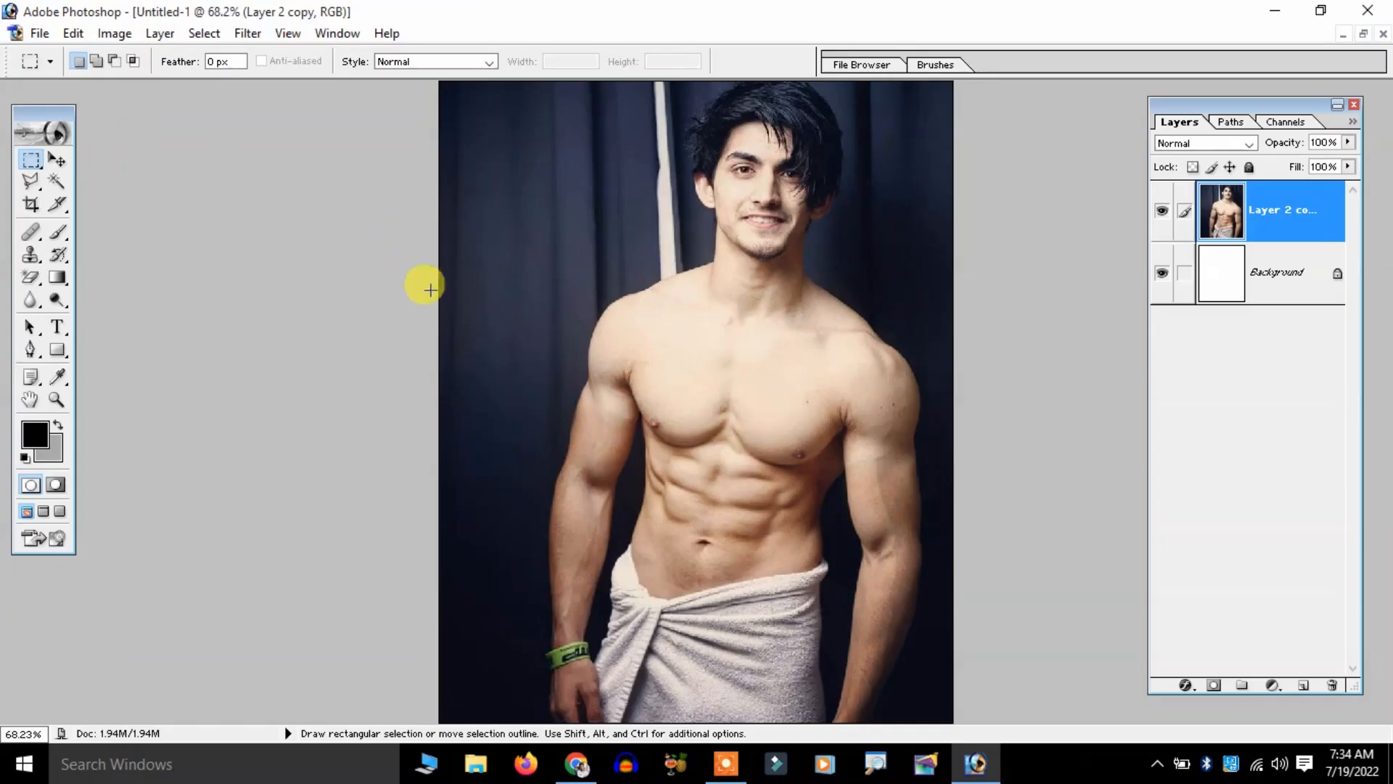
{"action": "left_click_drag", "start_coordinate": [543, 347], "coordinate": [956, 573]}
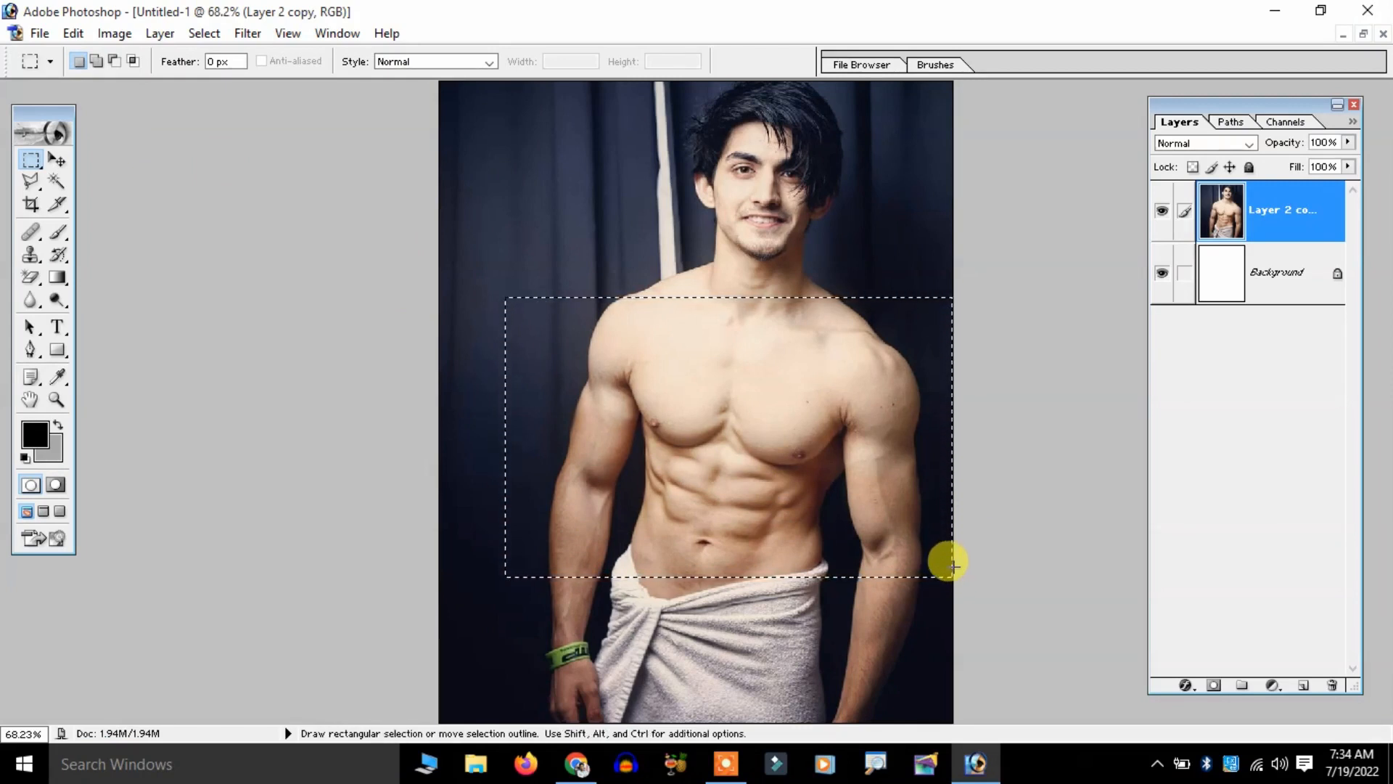
{"action": "key", "text": "ctrl+shift+x"}
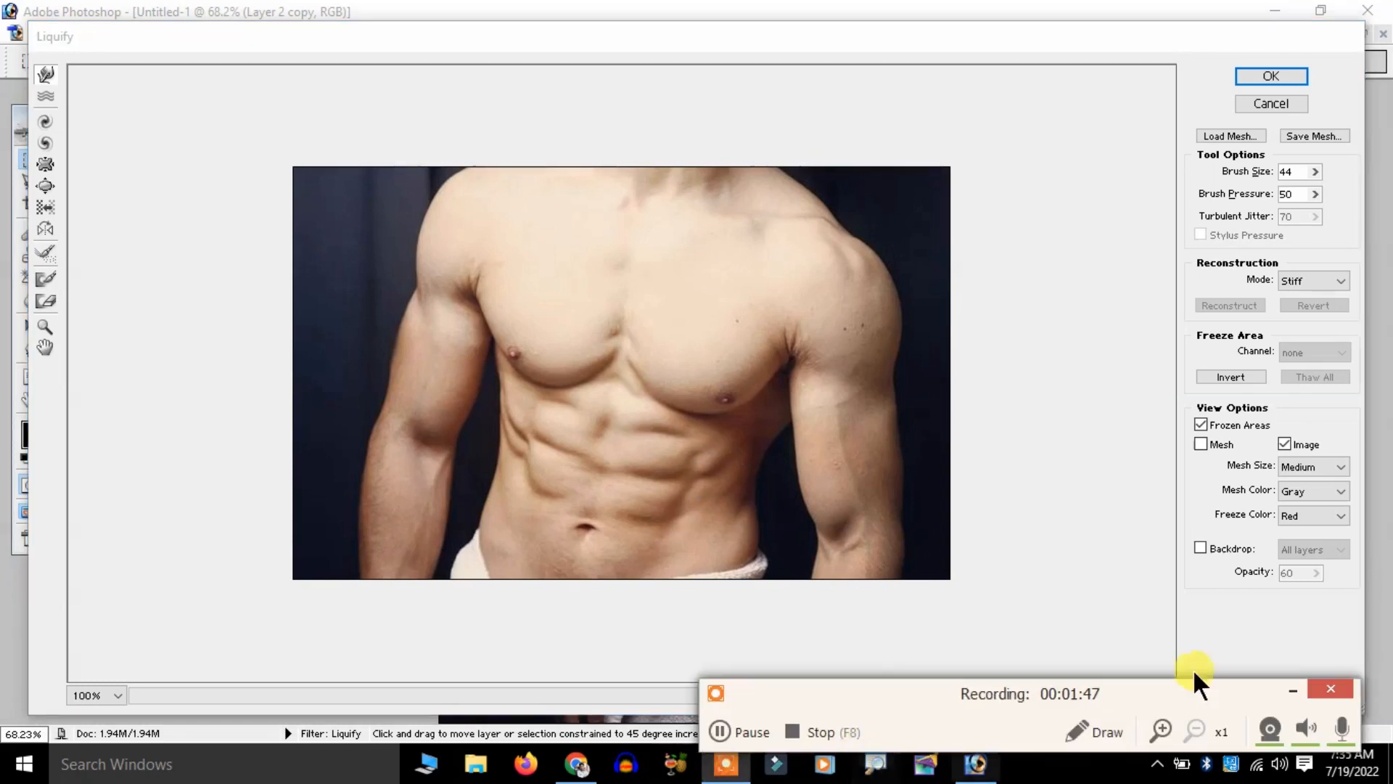
{"action": "left_click", "coordinate": [1287, 687]}
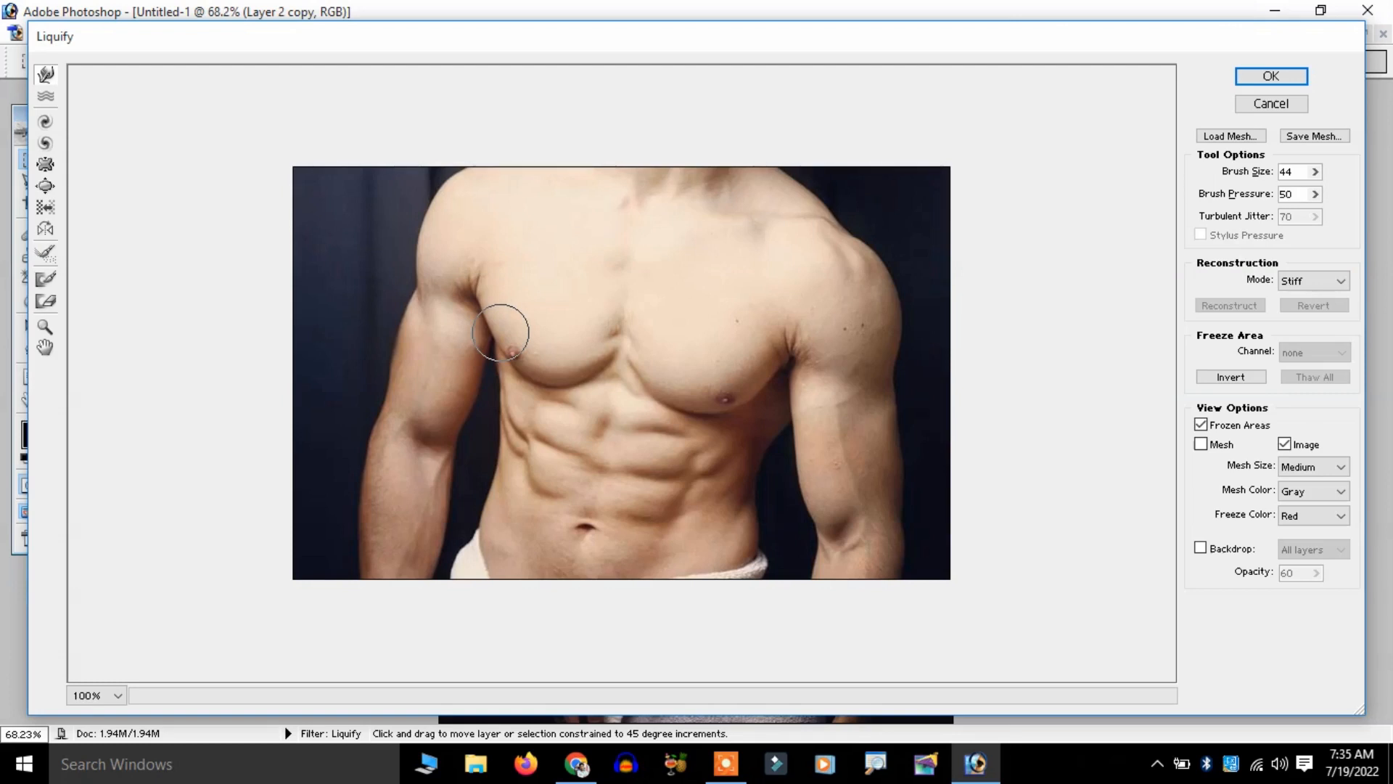
{"action": "left_click", "coordinate": [1296, 103]}
{"action": "key", "text": "ctrl+d"}
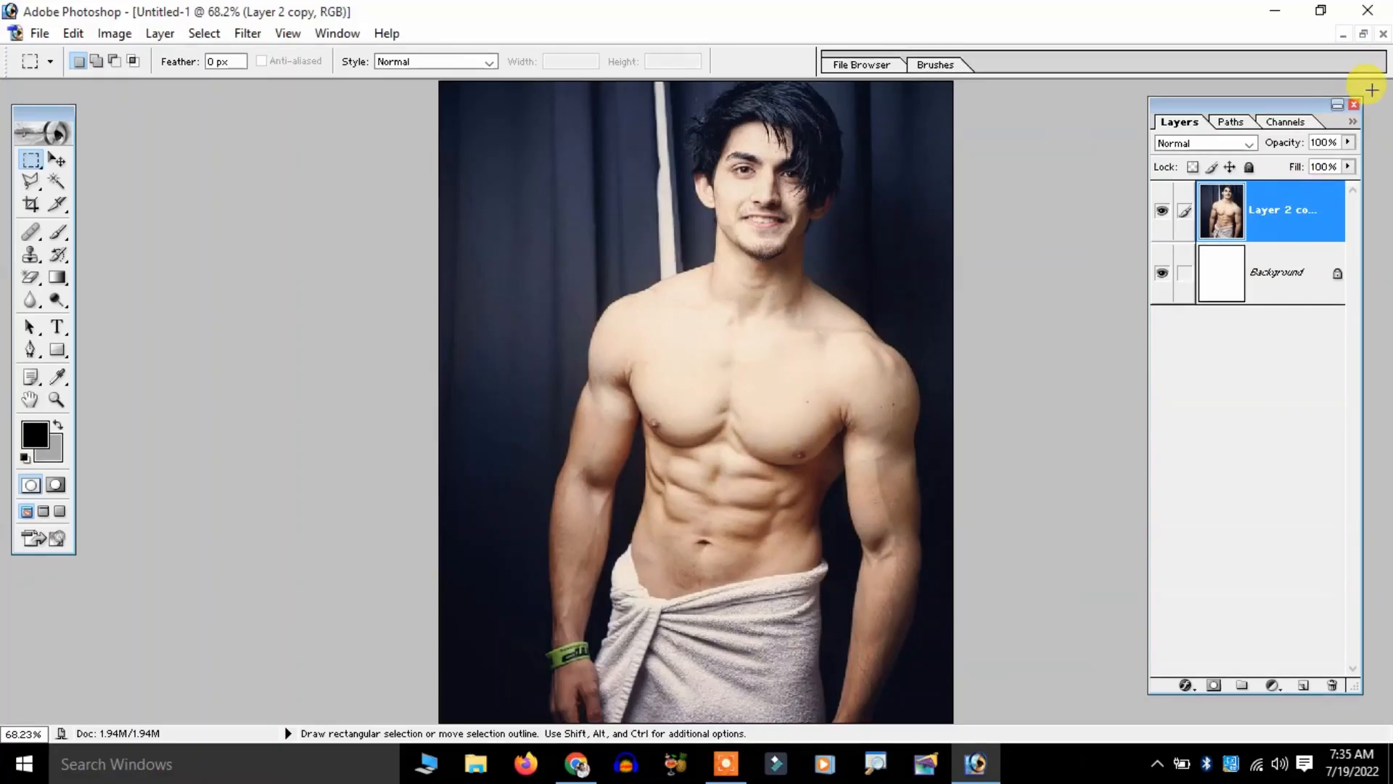
- Hide the Layers palette and show it again
{"action": "left_click", "coordinate": [1354, 105]}
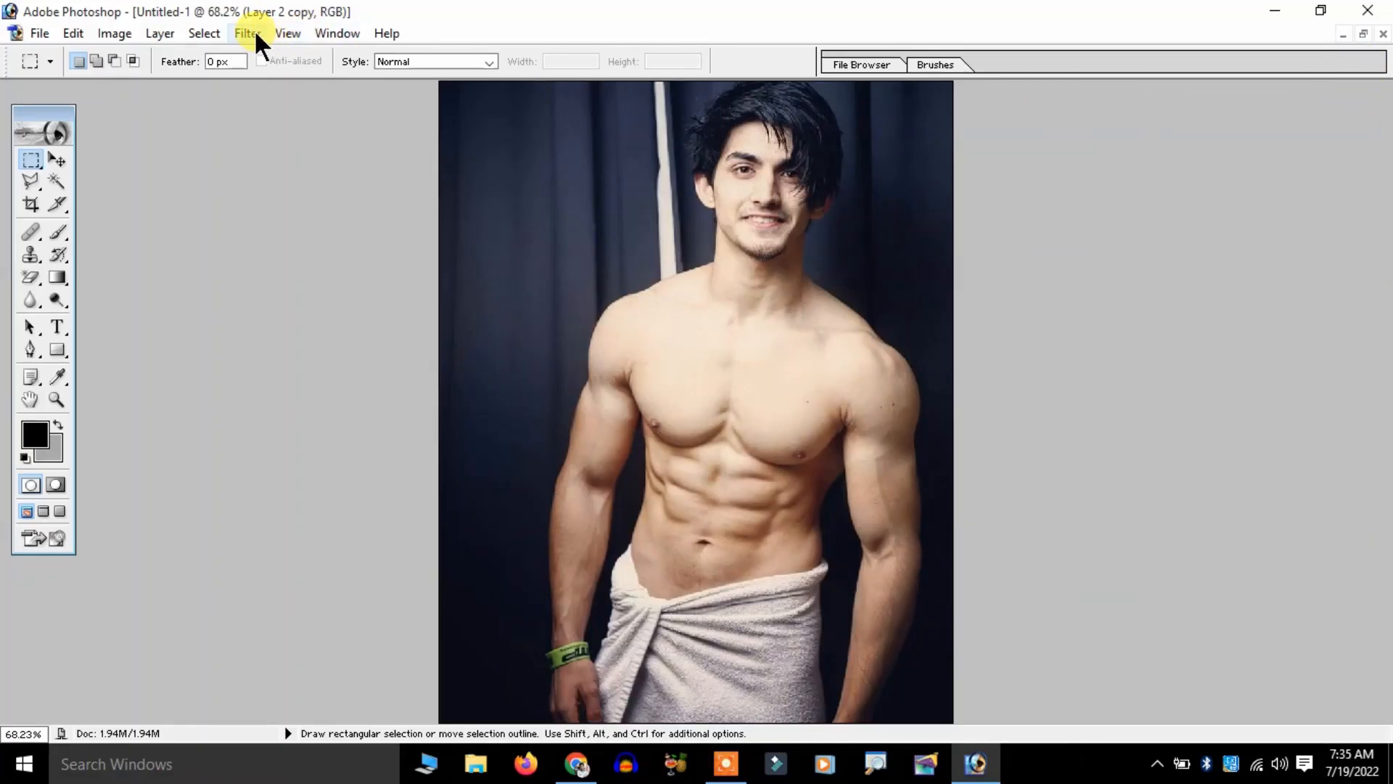
{"action": "left_click", "coordinate": [317, 35]}
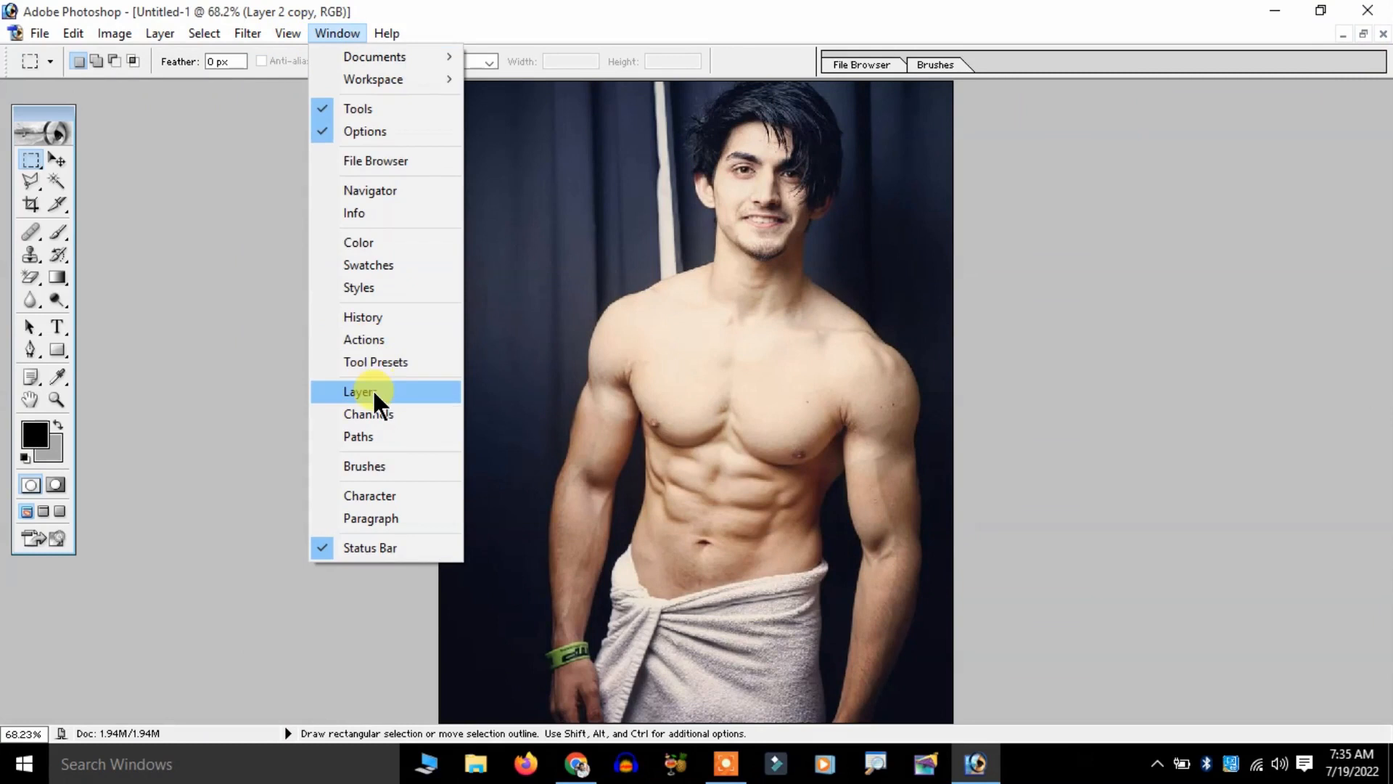
{"action": "left_click", "coordinate": [373, 391]}
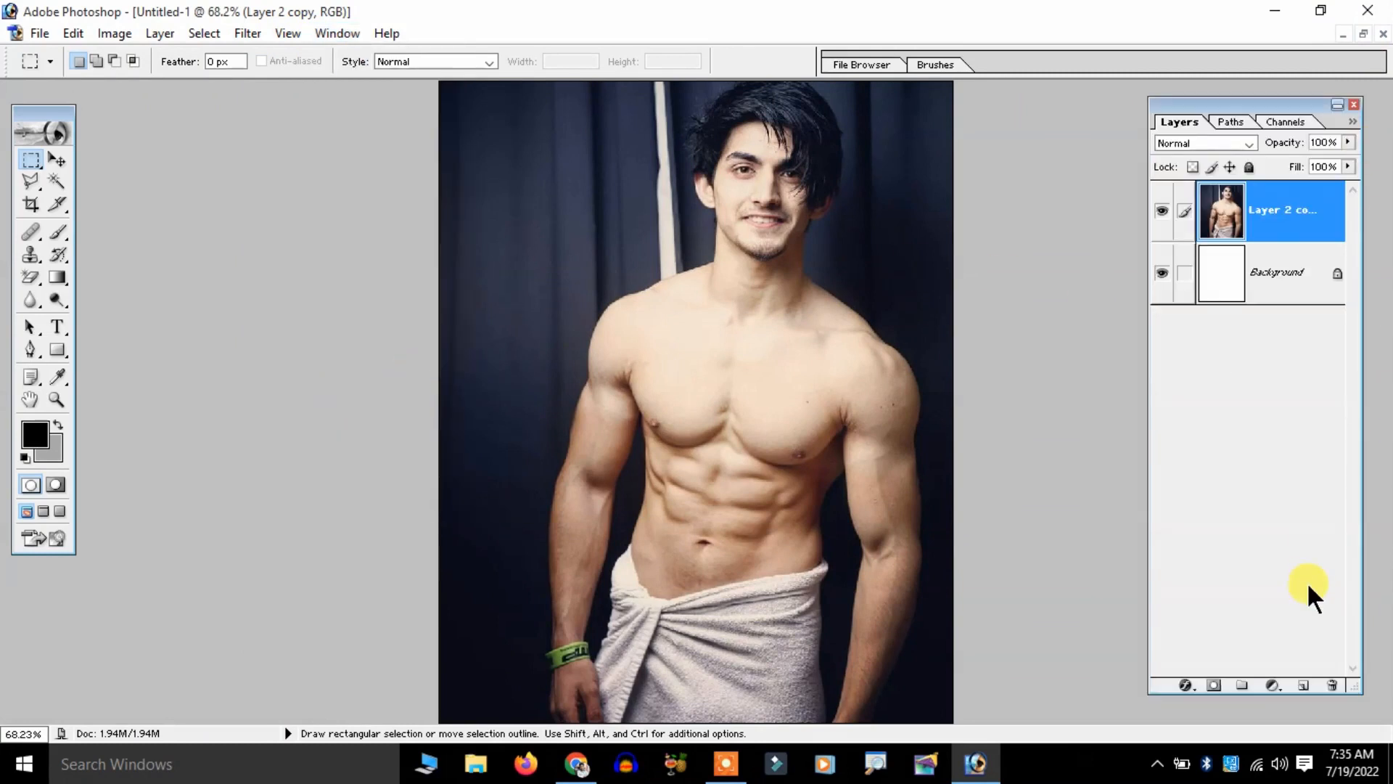
- Duplicate the photo layer Layer 2 copy
{"action": "left_click", "coordinate": [1266, 279]}
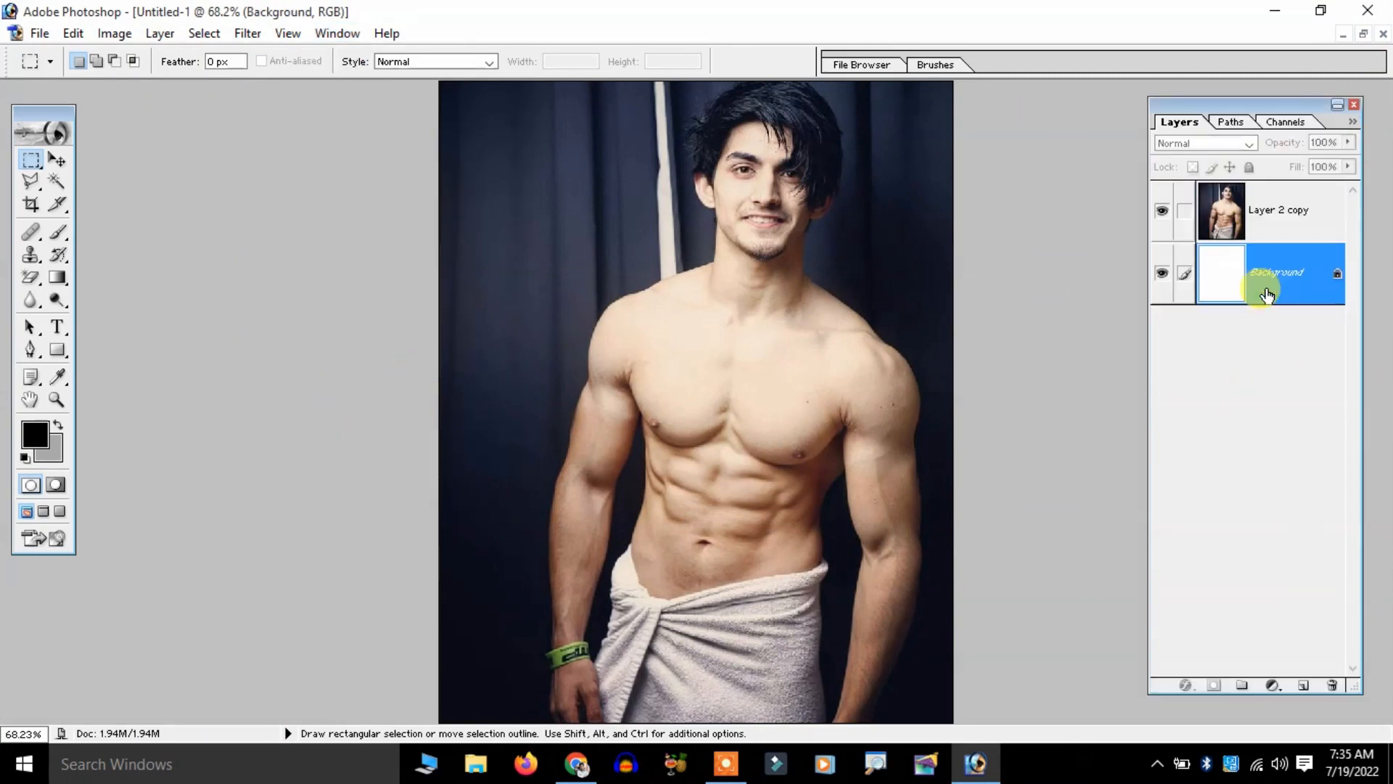
{"action": "left_click", "coordinate": [1288, 220]}
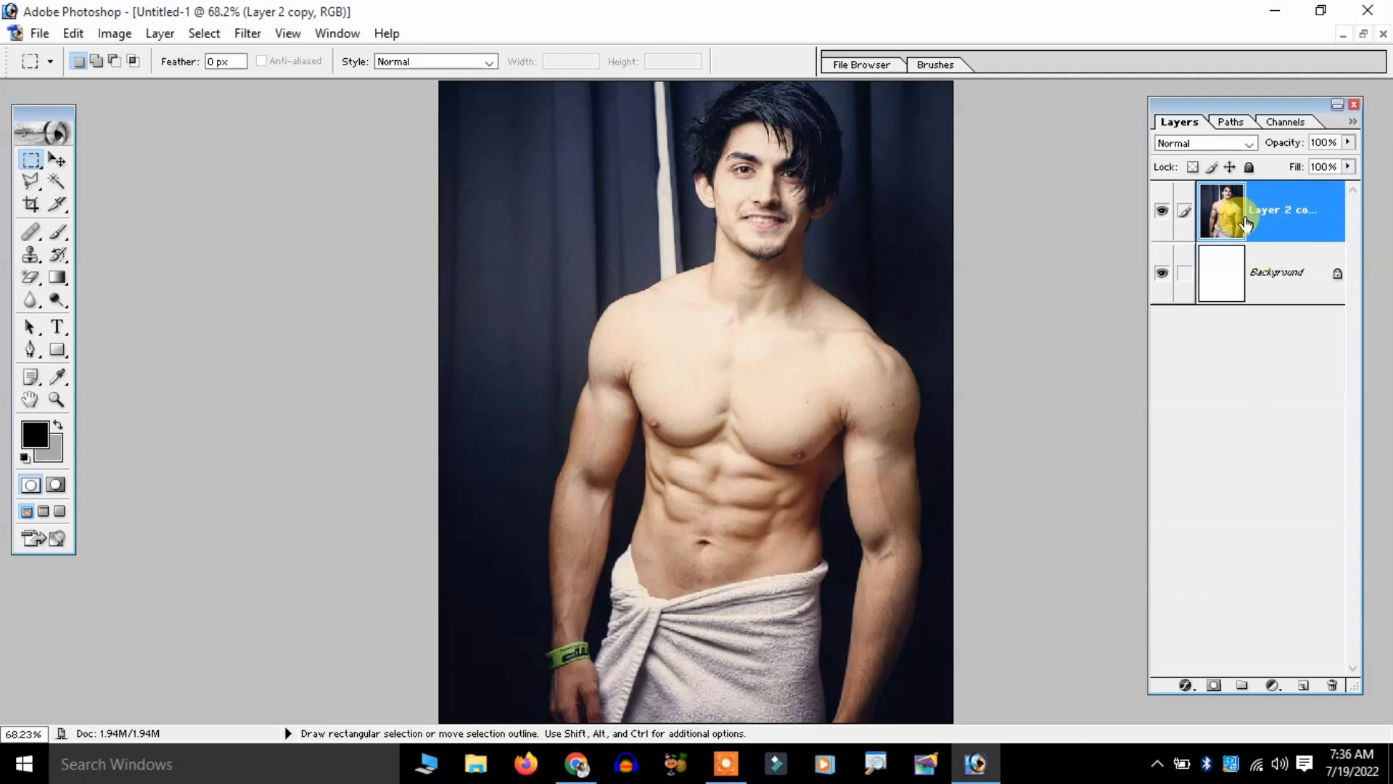
{"action": "left_click", "coordinate": [1161, 211]}
{"action": "left_click", "coordinate": [1161, 211]}
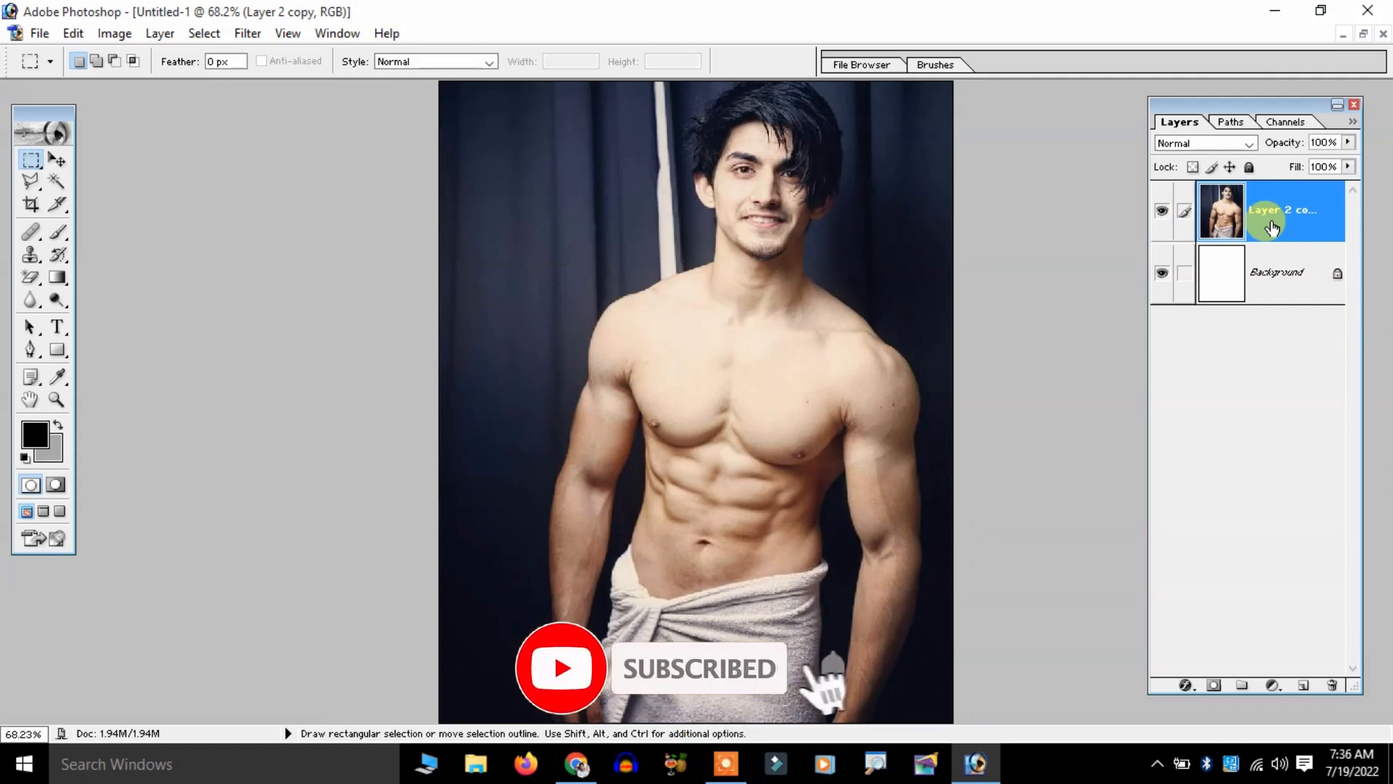
{"action": "key", "text": "ctrl+j"}
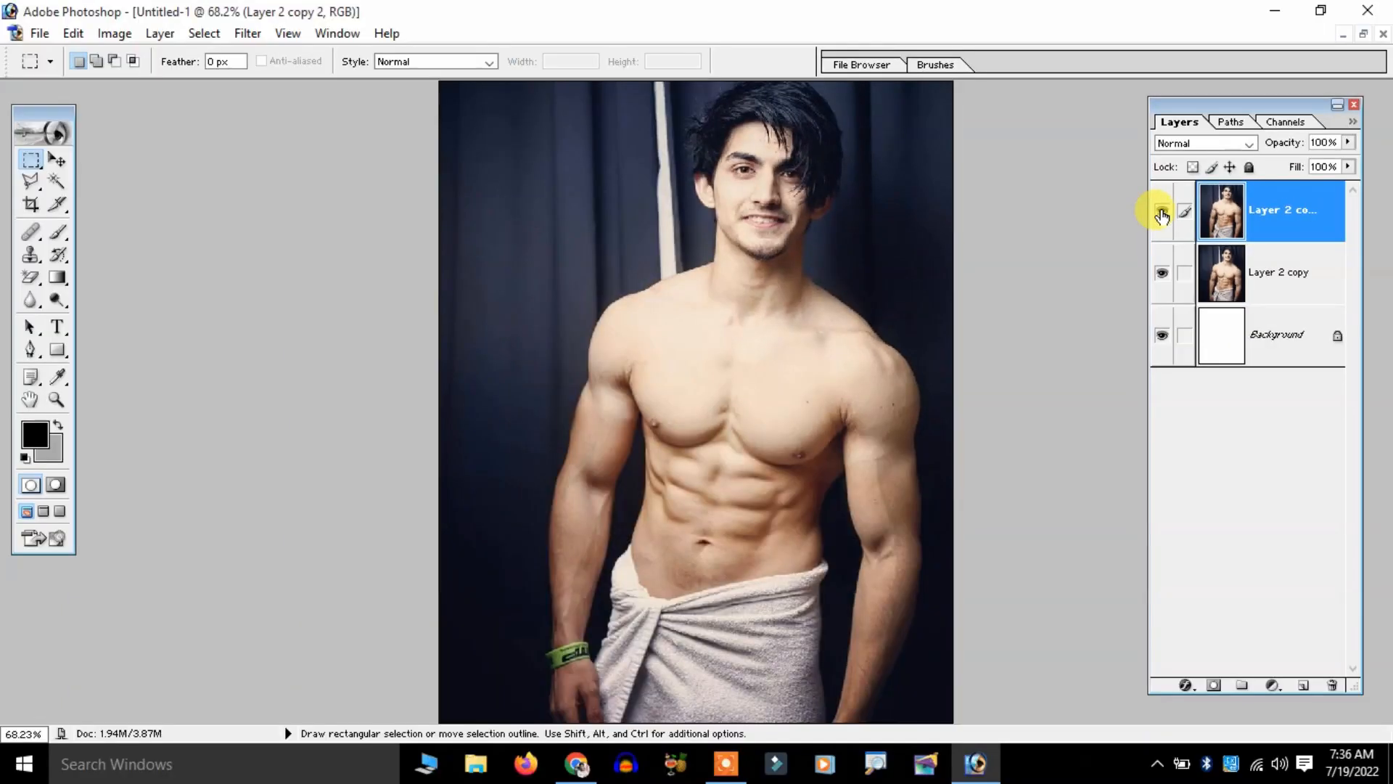
- Hide the new duplicate layer and make the photo layer beneath it, Layer 2 copy, active
{"action": "left_click", "coordinate": [1158, 212]}
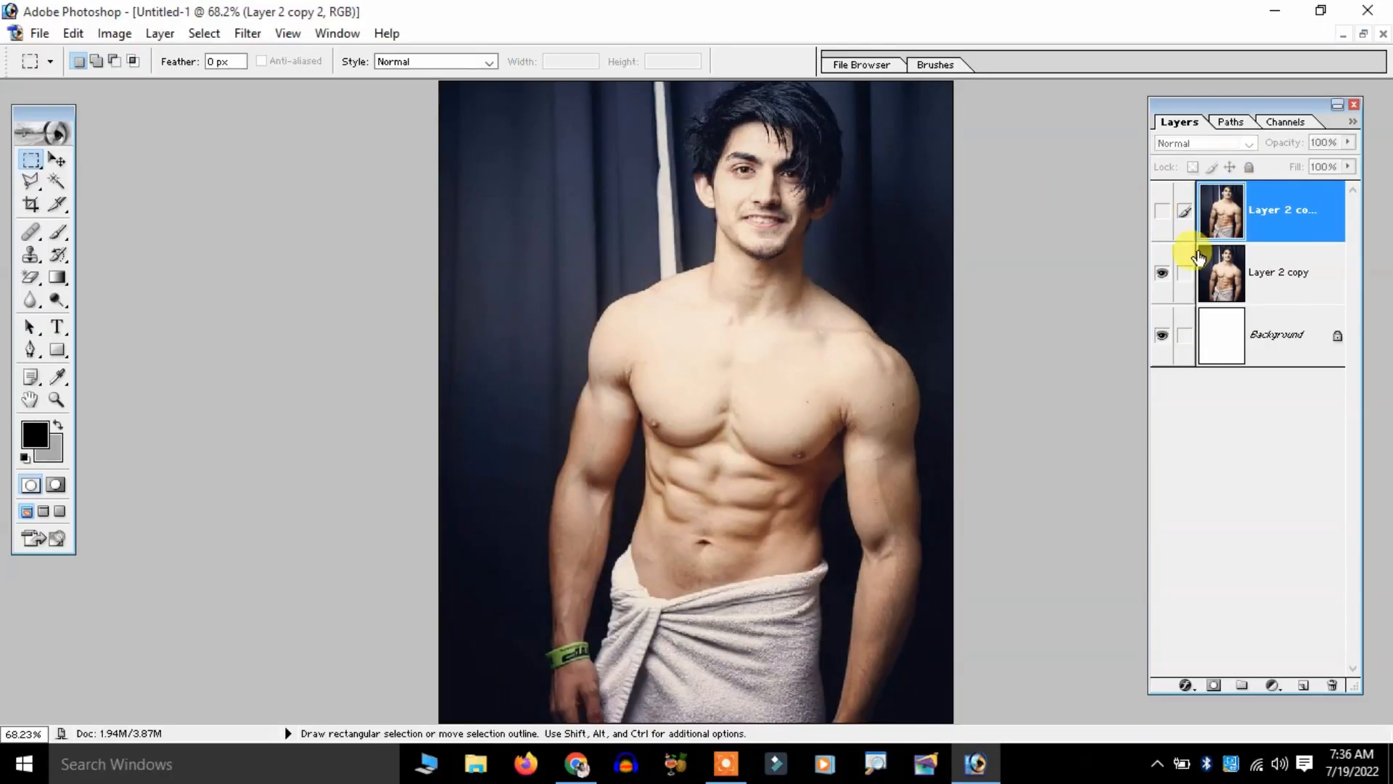
{"action": "left_click", "coordinate": [1162, 274]}
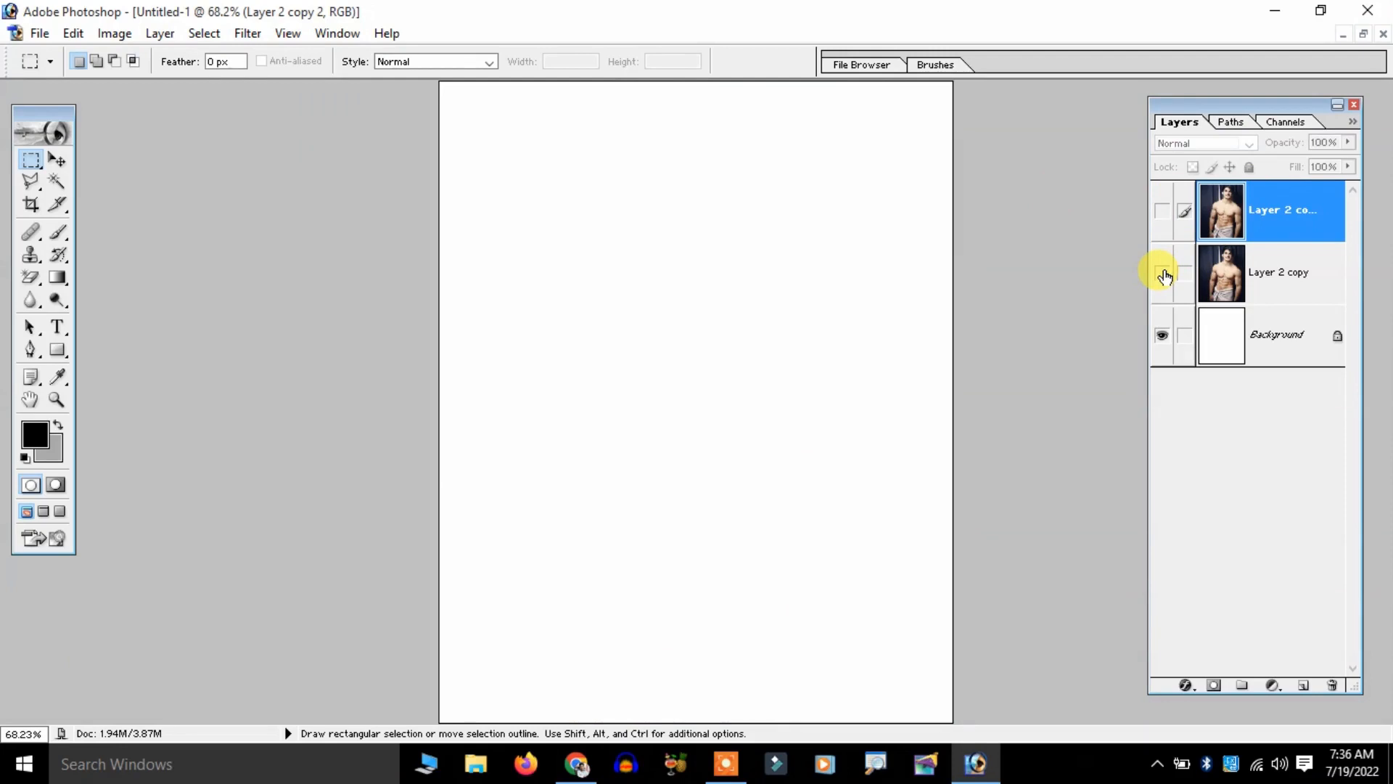
{"action": "left_click", "coordinate": [1163, 274]}
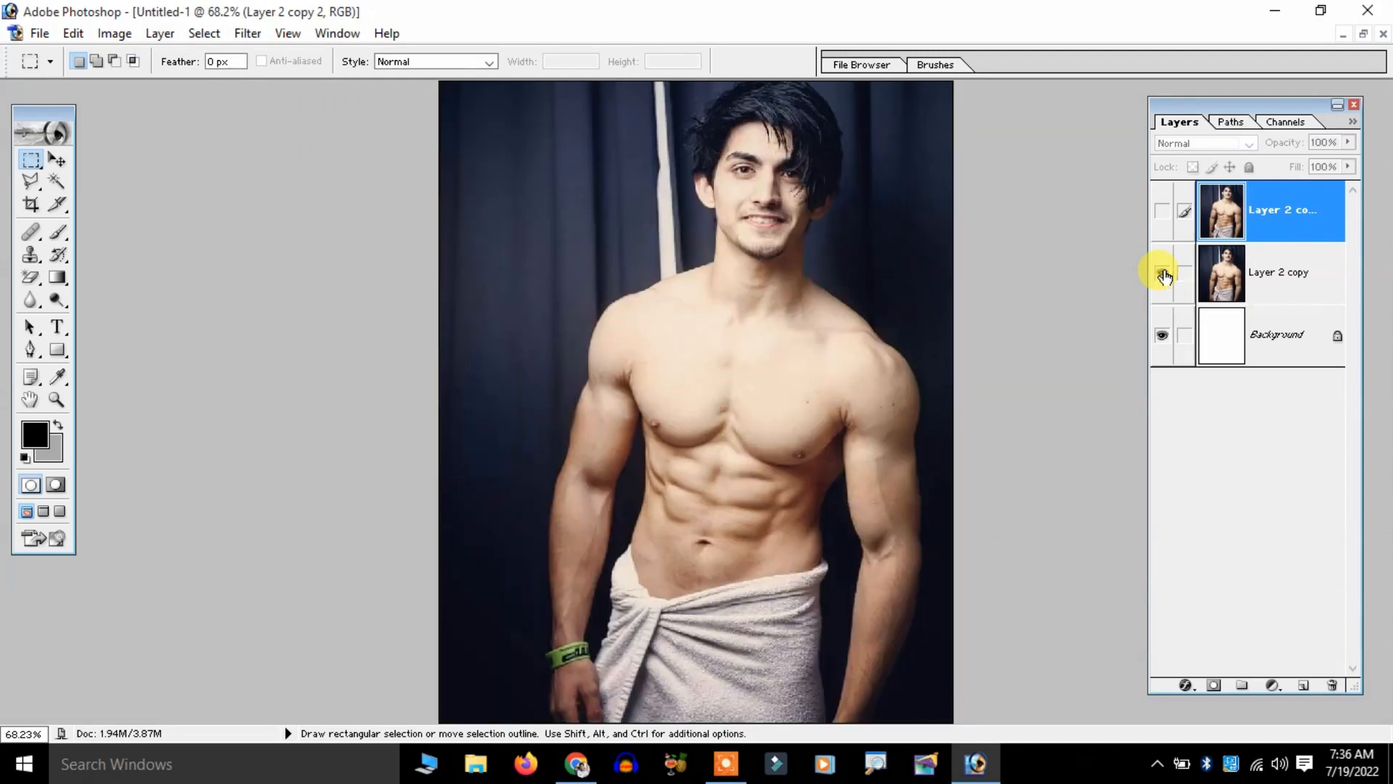
{"action": "left_click", "coordinate": [1266, 282]}
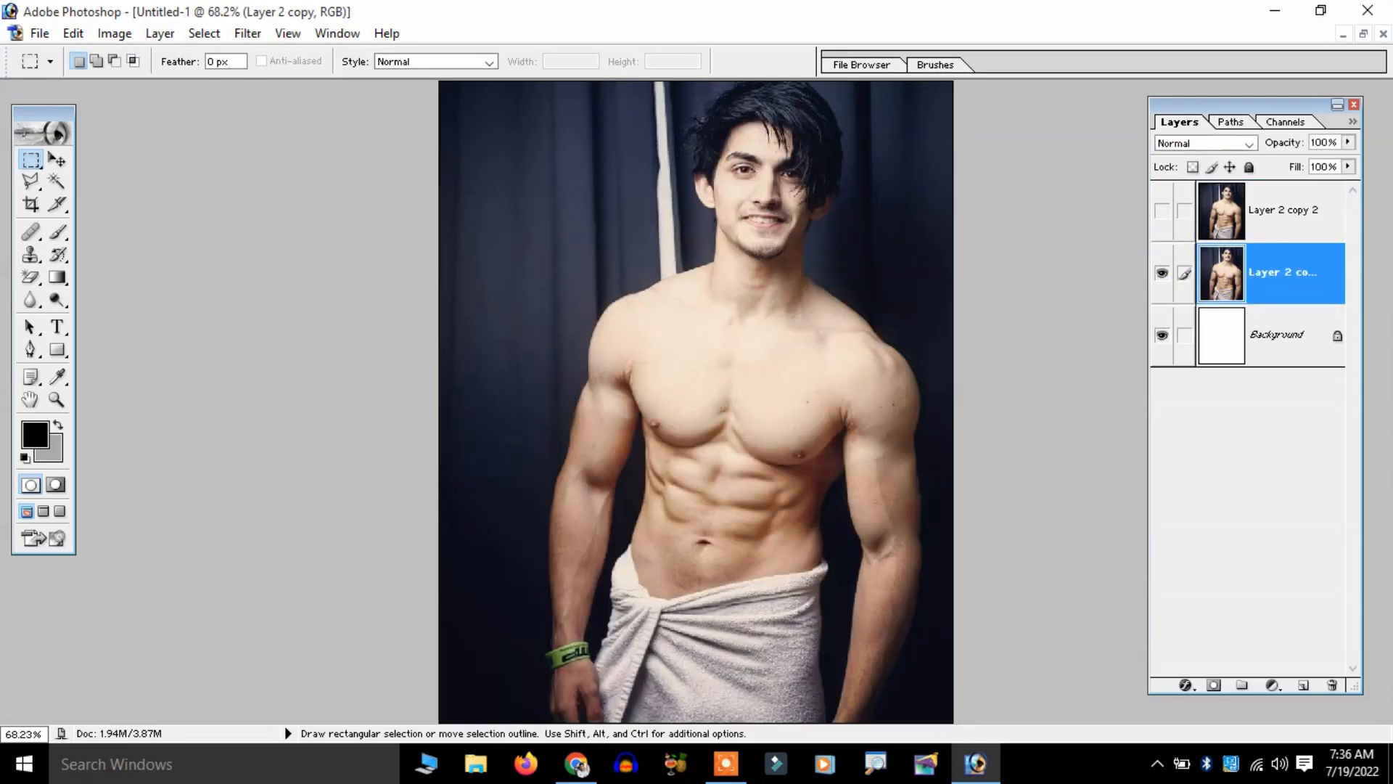
- Select a rectangle around the torso and arms from the shoulders to just above the navel, and open it in Liquify
{"action": "left_click_drag", "start_coordinate": [519, 305], "coordinate": [950, 543]}
{"action": "key", "text": "shift+Up"}
{"action": "key", "text": "Up"}
{"action": "key", "text": "Up"}
{"action": "key", "text": "Up"}
{"action": "key", "text": "Up"}
{"action": "key", "text": "Up"}
{"action": "key", "text": "Up"}
{"action": "key", "text": "Up"}
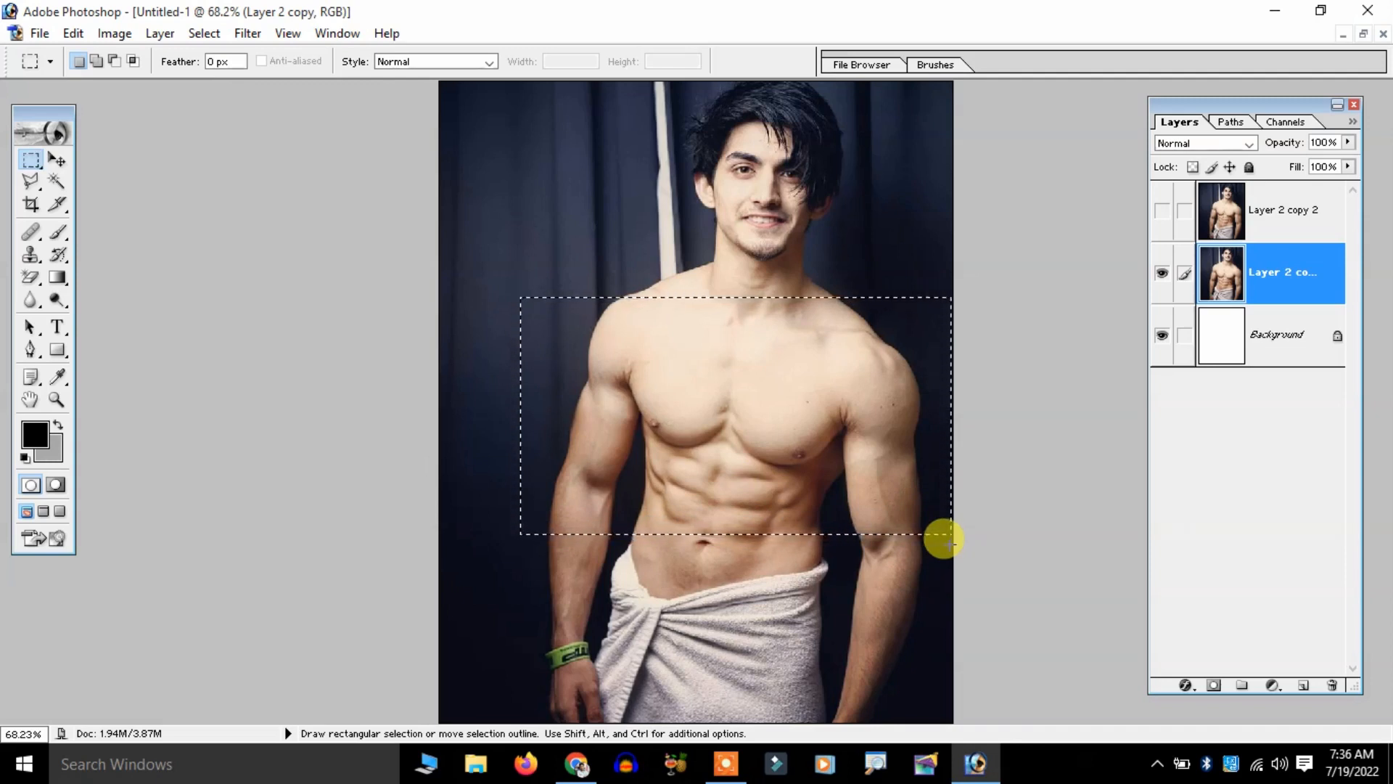
{"action": "key", "text": "ctrl+shift+x"}
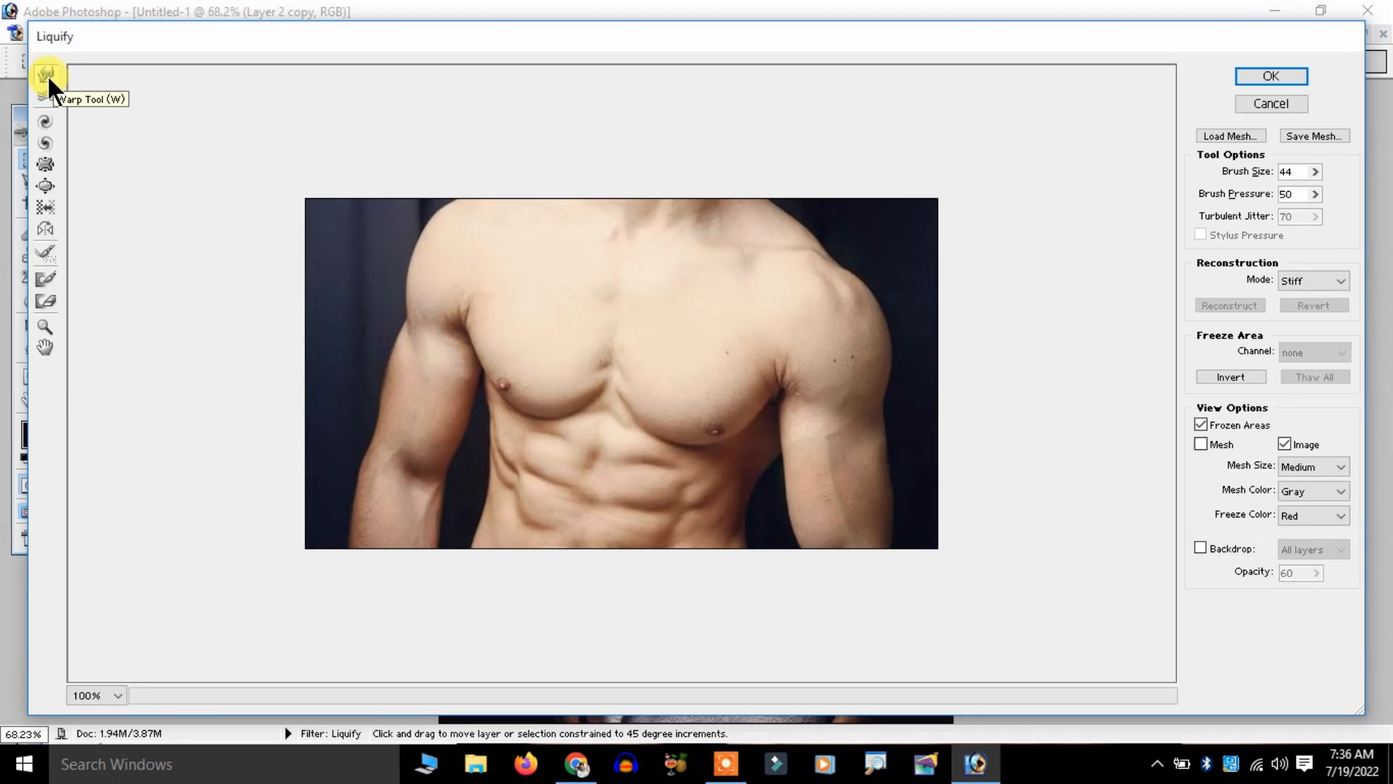
- Push the outer edges of both upper arms outward using the Warp tool with brush size 44 and pressure 50
{"action": "left_click", "coordinate": [47, 74]}
{"action": "left_click_drag", "start_coordinate": [870, 423], "coordinate": [885, 500]}
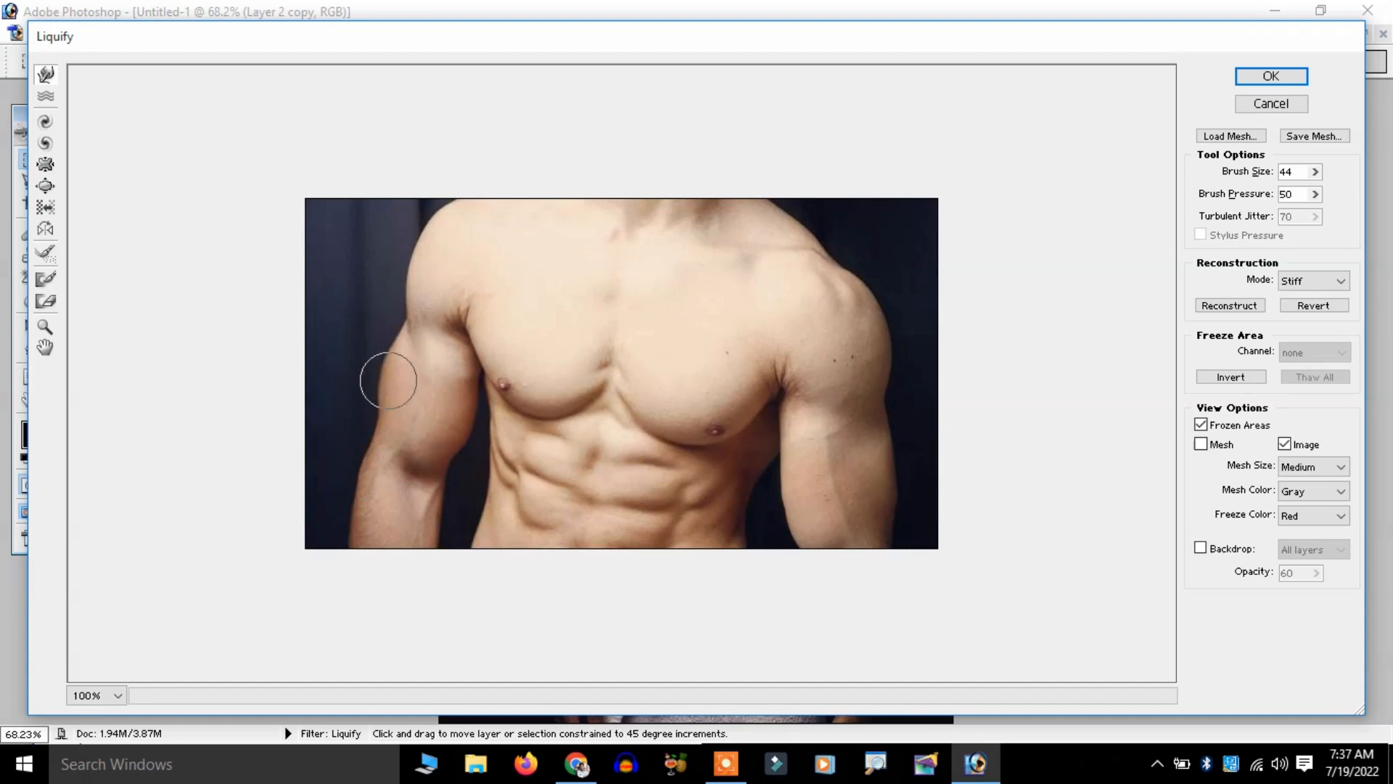
{"action": "left_click_drag", "start_coordinate": [429, 340], "coordinate": [350, 331]}
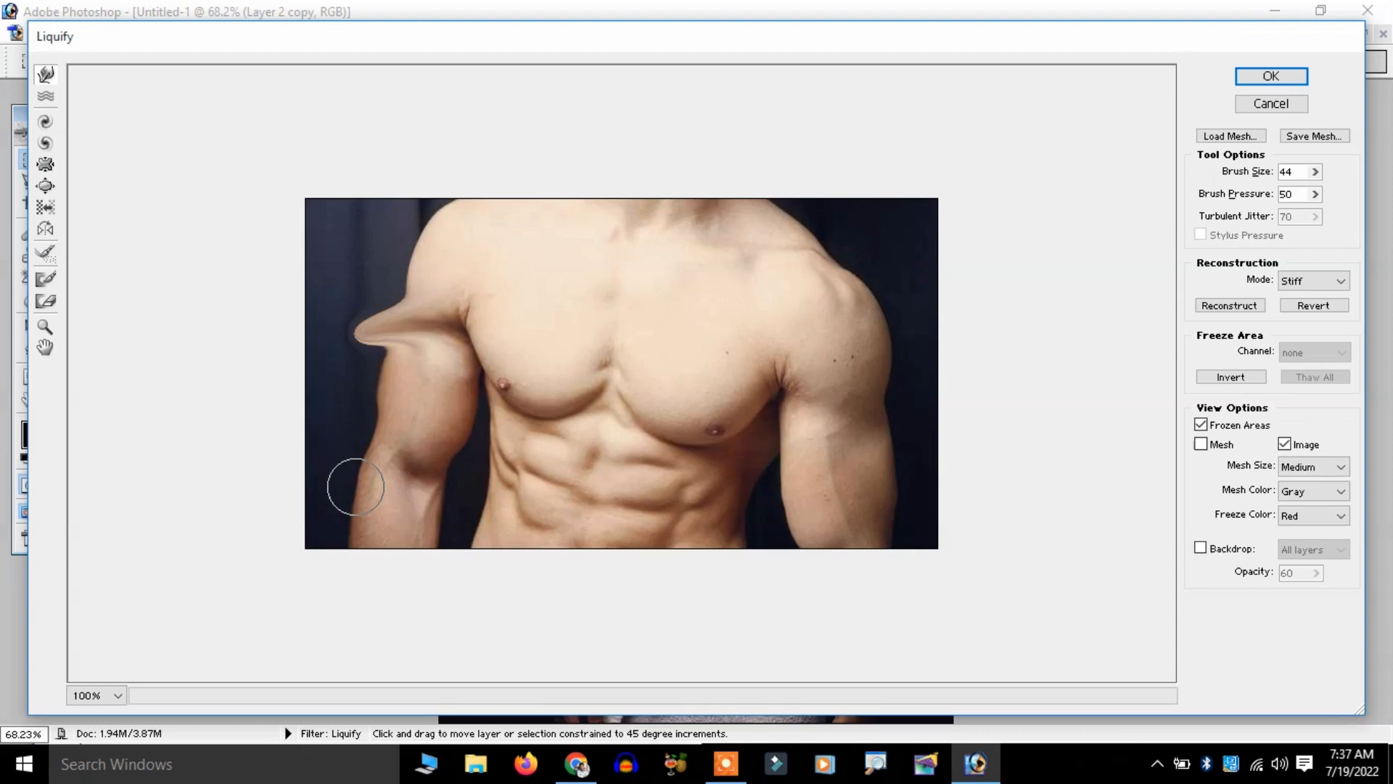
{"action": "key", "text": "ctrl+z"}
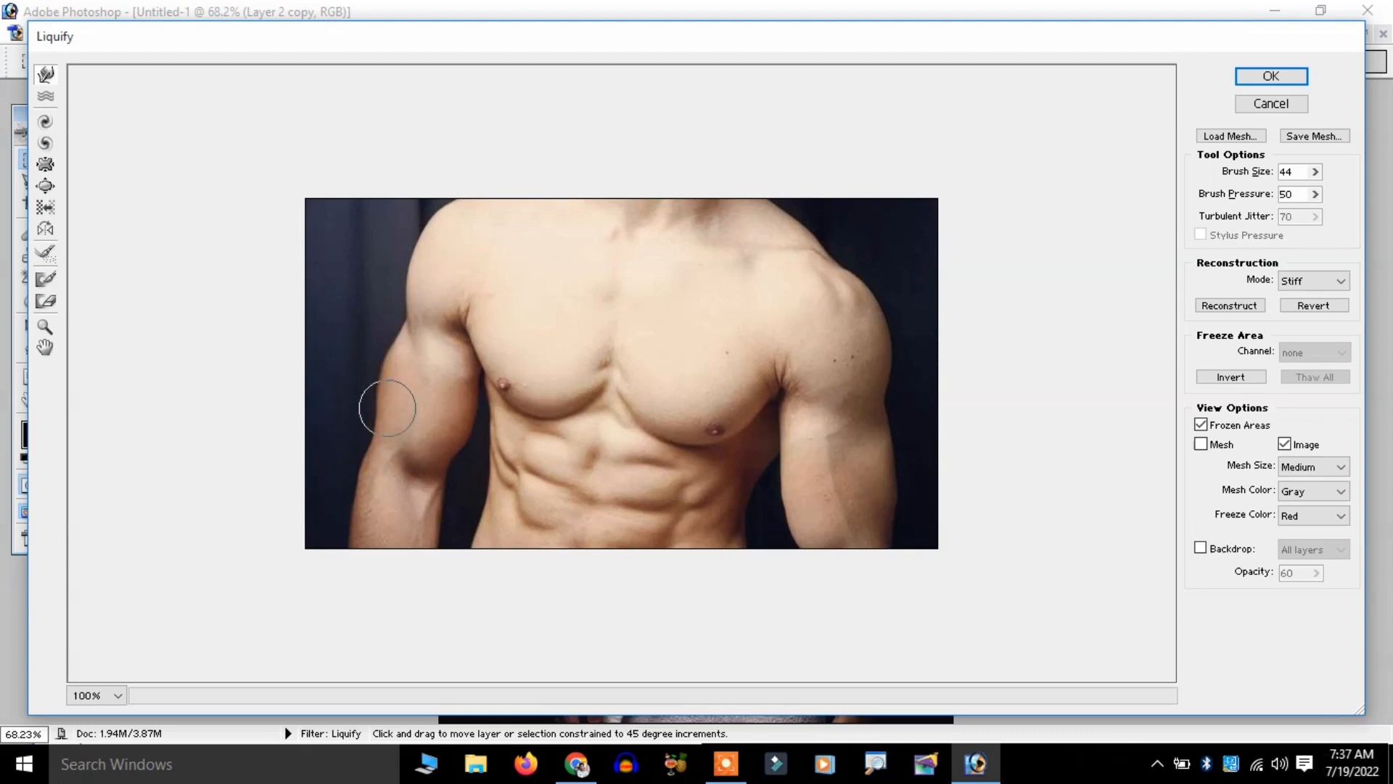
{"action": "left_click_drag", "start_coordinate": [396, 347], "coordinate": [376, 398]}
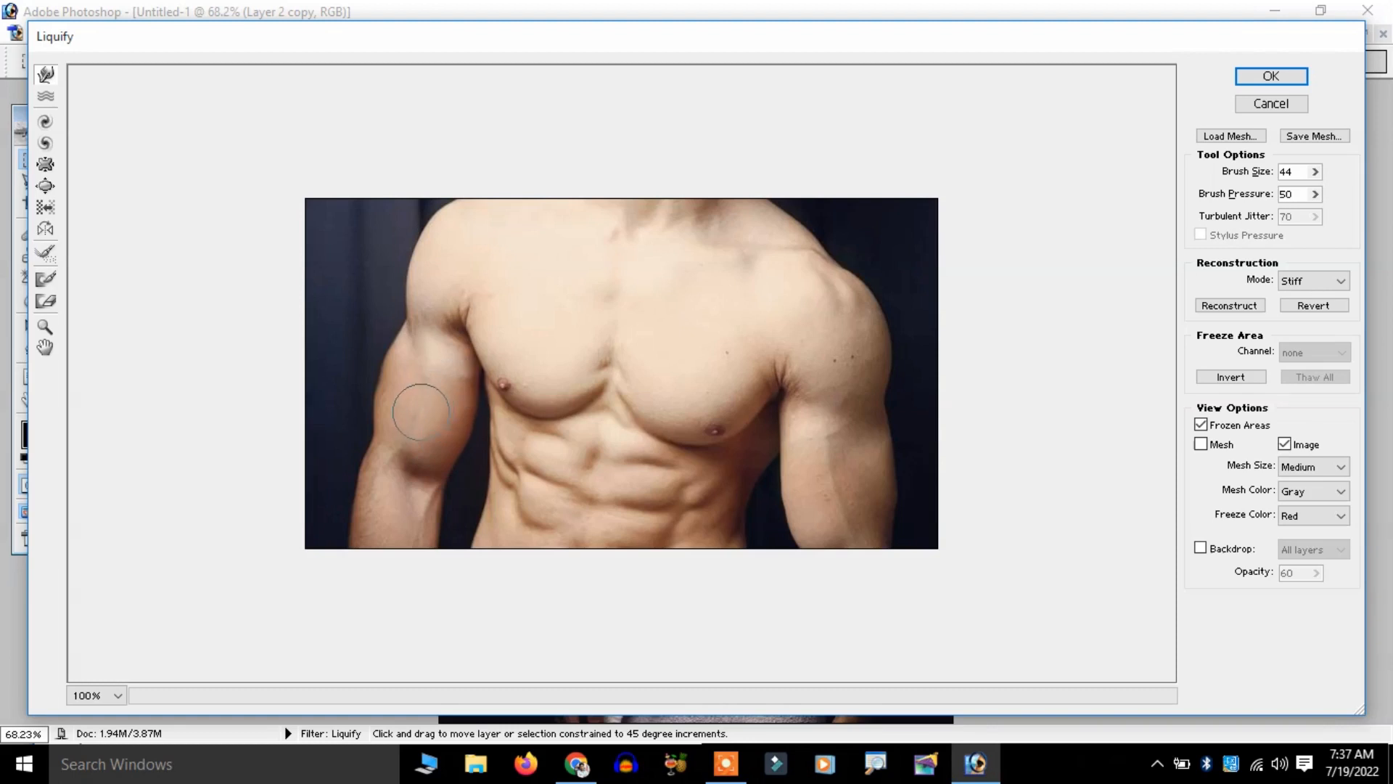
- Round out both shoulders with short Warp strokes along their outer contours
{"action": "left_click_drag", "start_coordinate": [839, 290], "coordinate": [841, 279]}
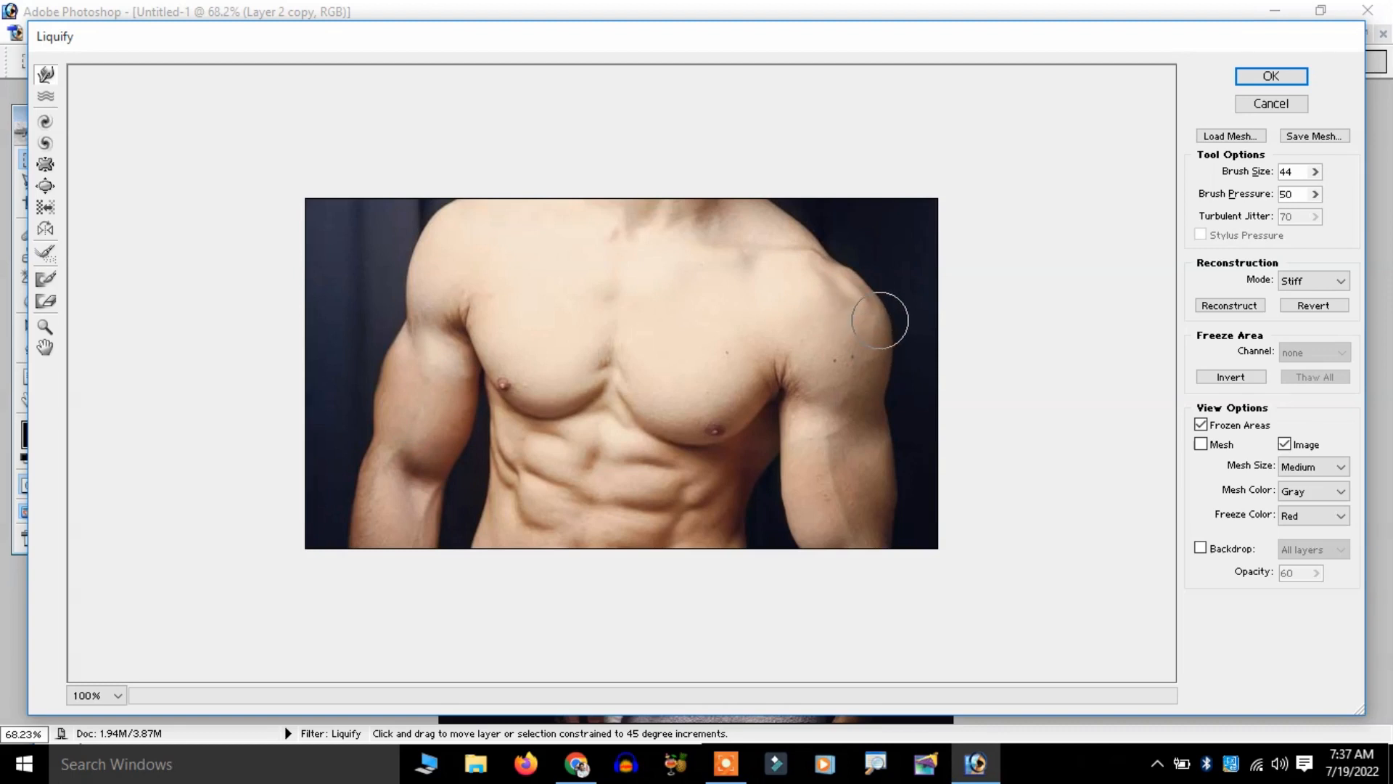
{"action": "left_click_drag", "start_coordinate": [869, 305], "coordinate": [854, 266]}
{"action": "mouse_move", "coordinate": [432, 226]}
{"action": "left_mouse_down"}
{"action": "mouse_move", "coordinate": [404, 270]}
{"action": "mouse_move", "coordinate": [411, 314]}
{"action": "left_mouse_up"}
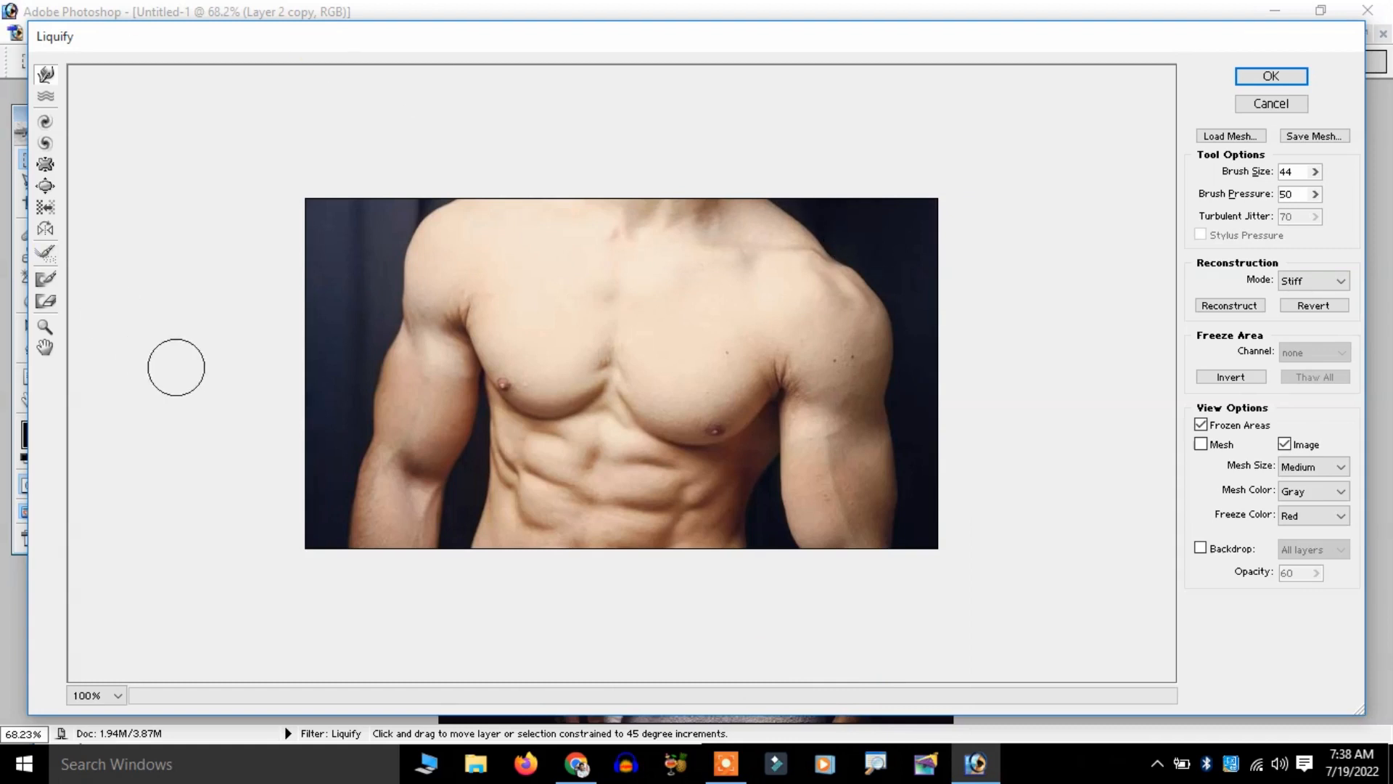
- Swell both nipples and the shoulder and arm on the photo's right side using the Bloat tool with brush size 73
{"action": "left_click", "coordinate": [59, 180]}
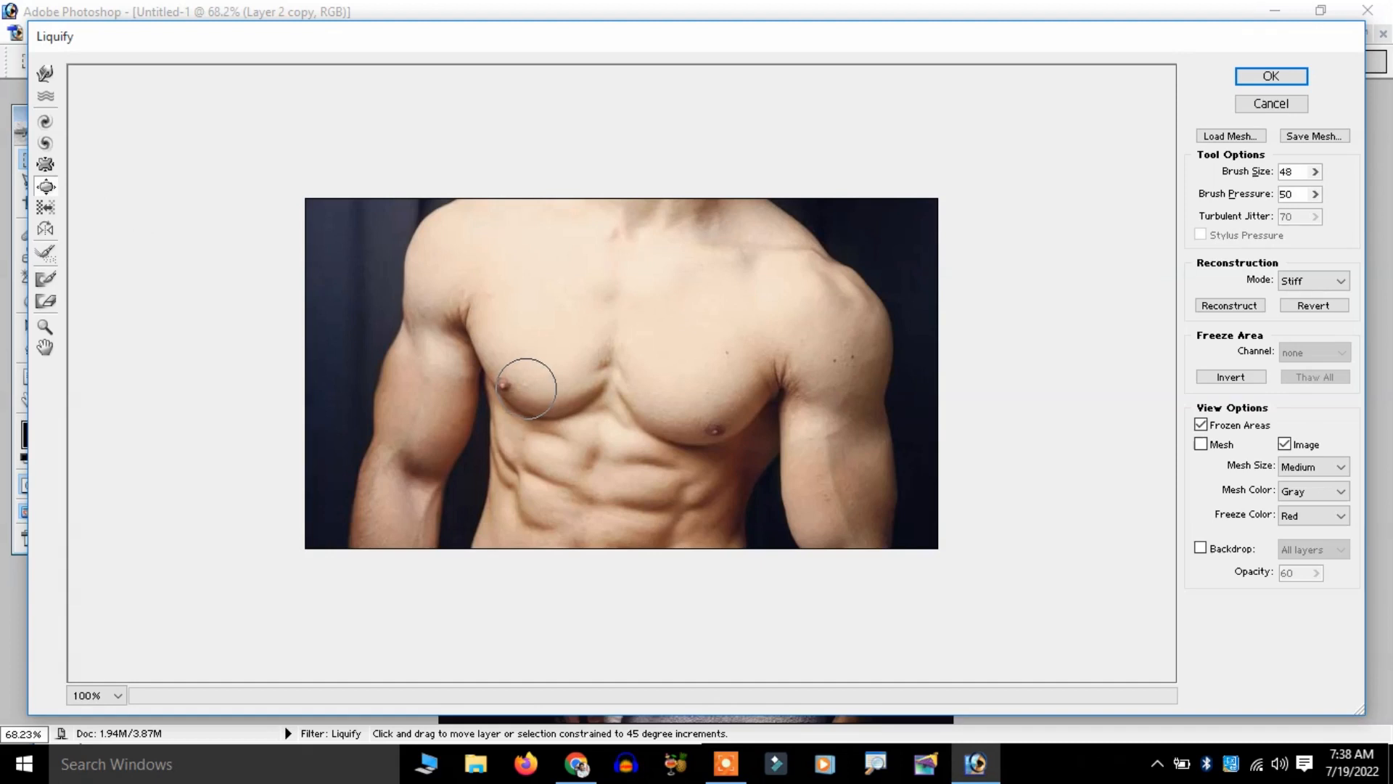
{"action": "key", "text": "bracketright"}
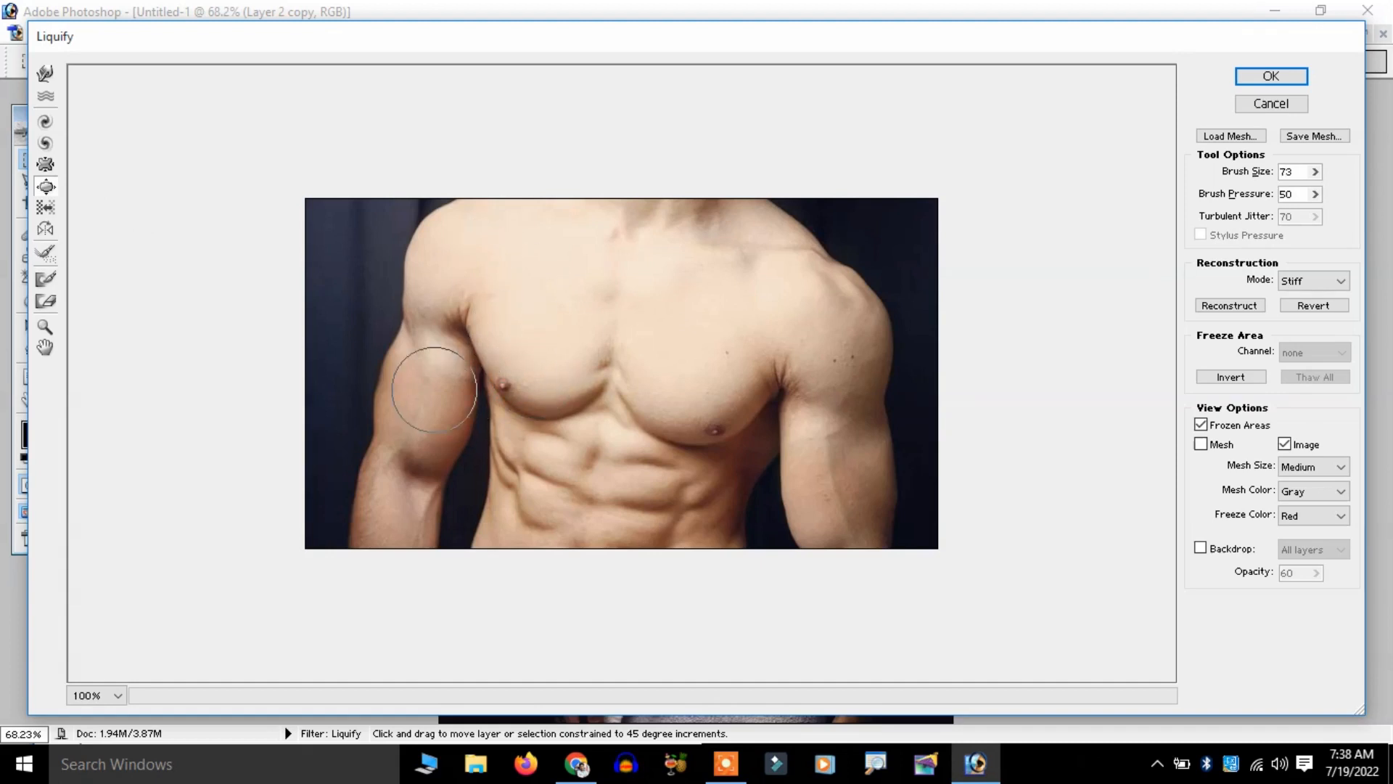
{"action": "left_click", "coordinate": [491, 389]}
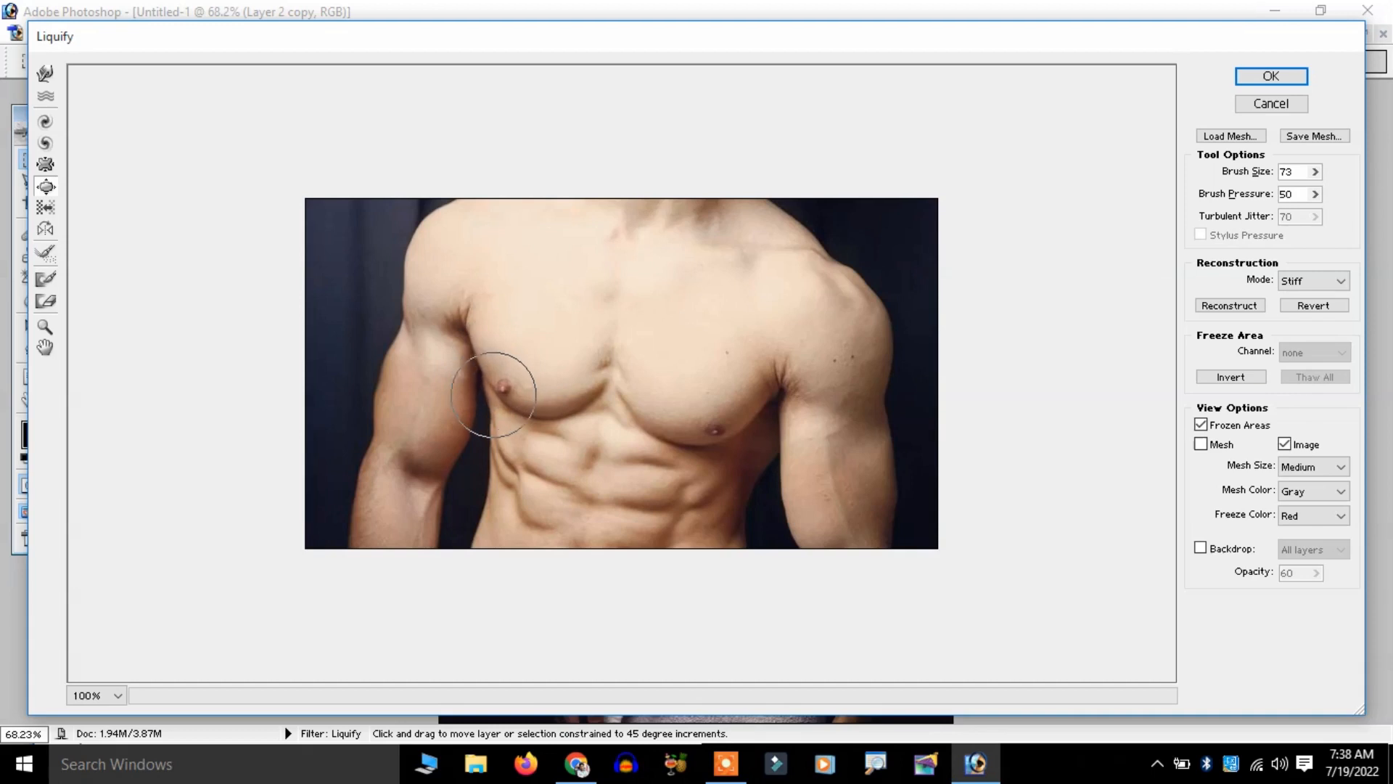
{"action": "left_click", "coordinate": [511, 400]}
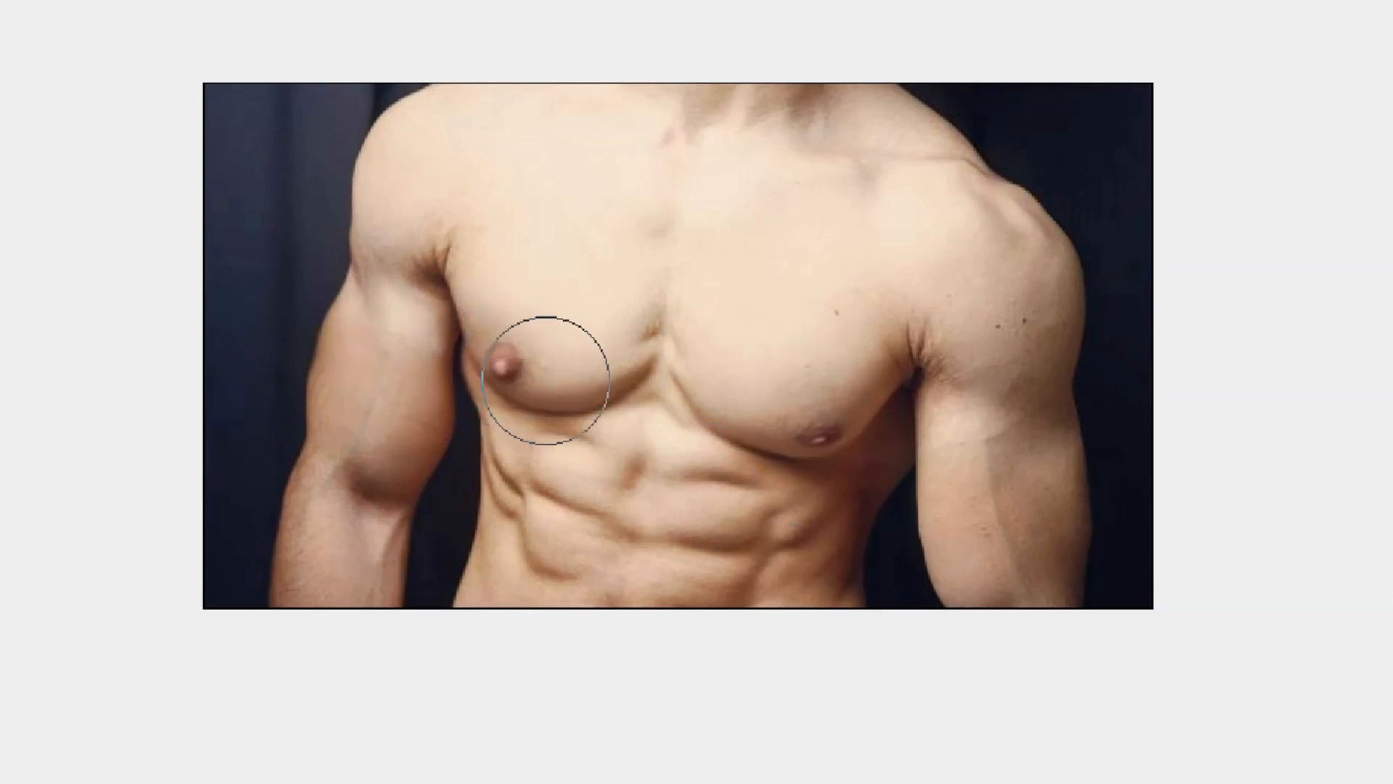
{"action": "left_click", "coordinate": [808, 435]}
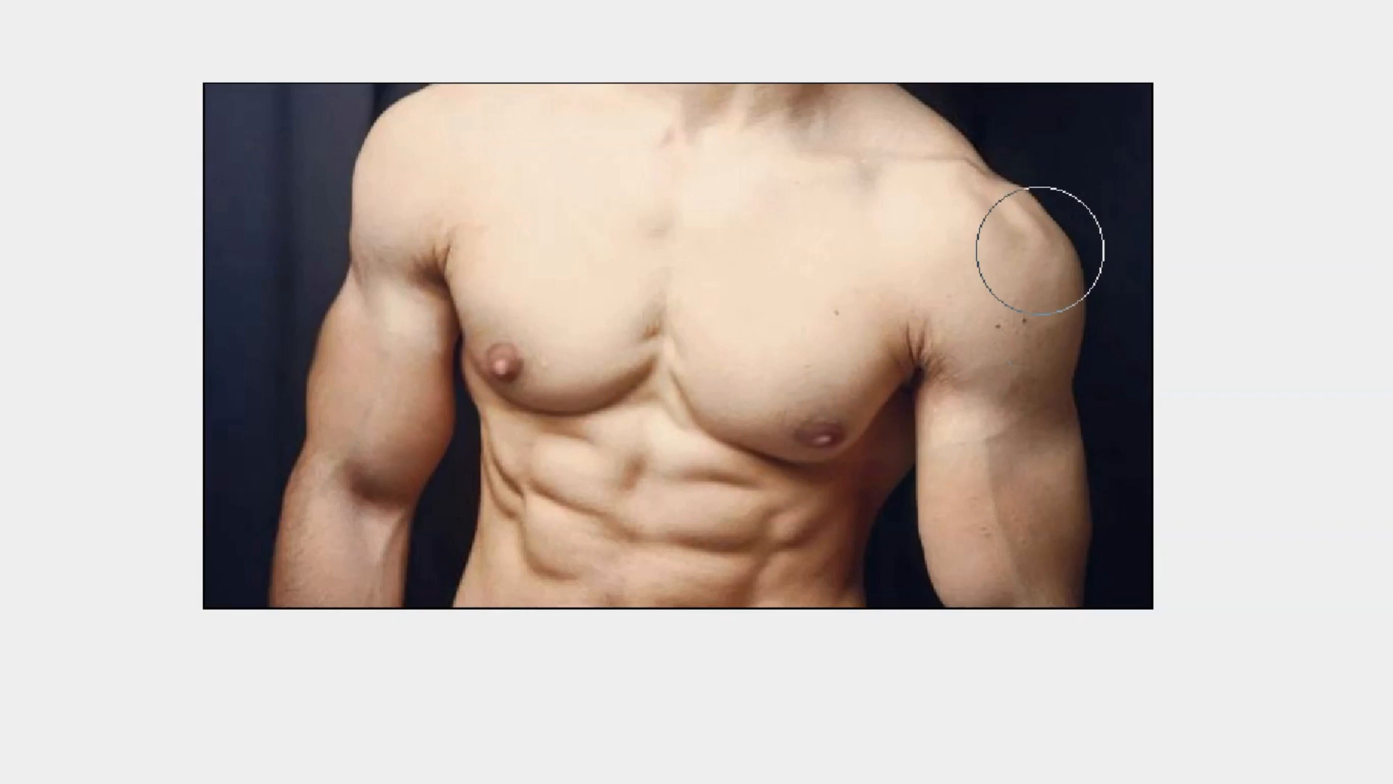
{"action": "mouse_move", "coordinate": [995, 190]}
{"action": "left_mouse_down"}
{"action": "mouse_move", "coordinate": [1055, 343]}
{"action": "mouse_move", "coordinate": [1054, 305]}
{"action": "left_mouse_up"}
{"action": "left_click_drag", "start_coordinate": [1052, 449], "coordinate": [1069, 529]}
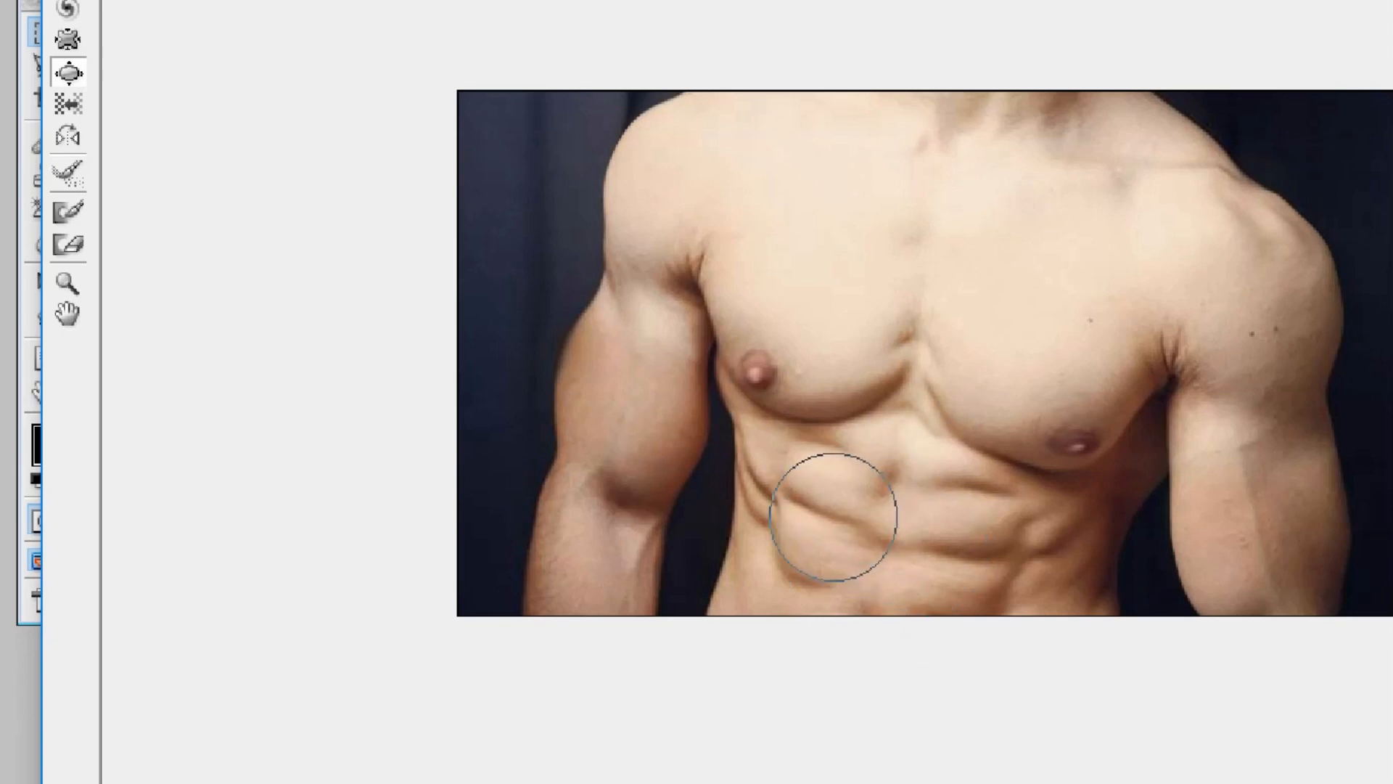
- Bloat the abdominal muscles on both sides of the midline and the inner lower edge of the chest
{"action": "left_click", "coordinate": [822, 484]}
{"action": "left_click", "coordinate": [820, 559]}
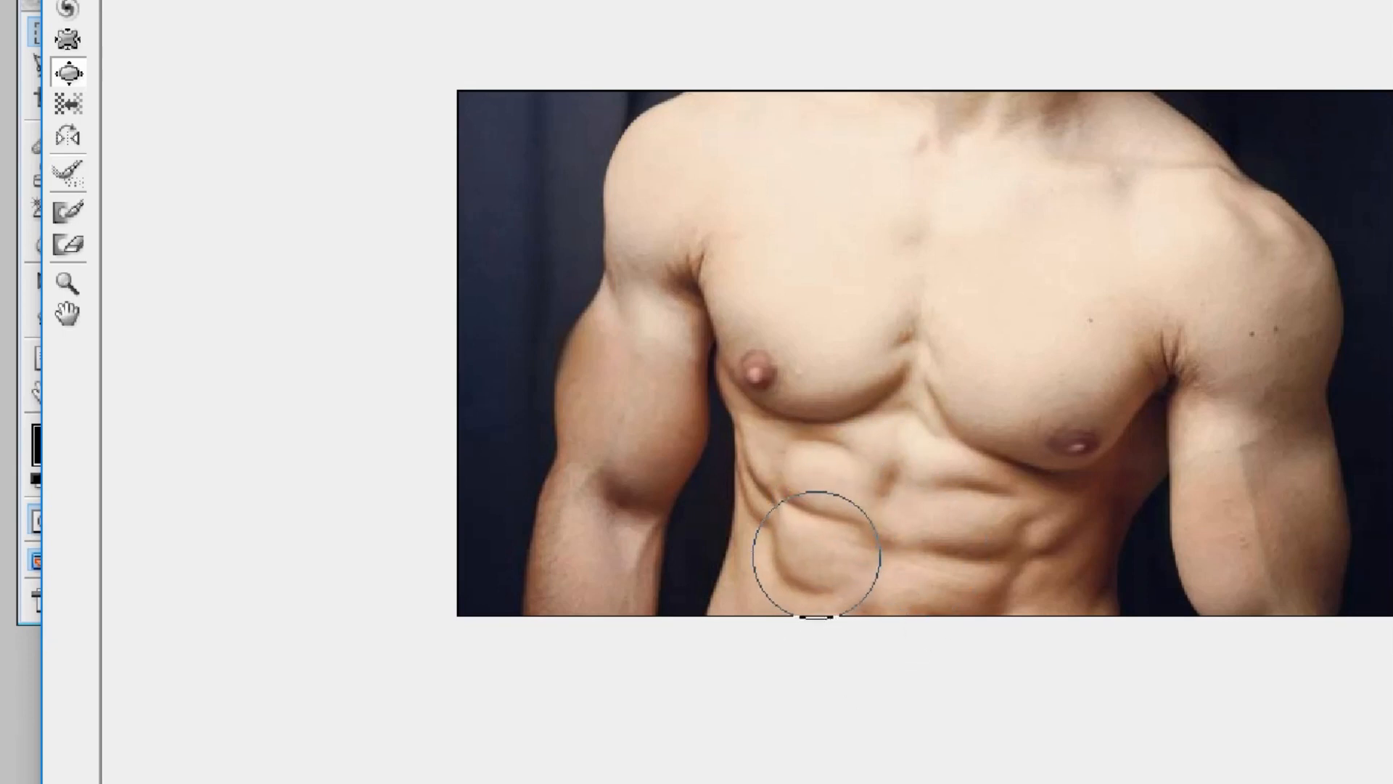
{"action": "left_click", "coordinate": [940, 578]}
{"action": "left_click", "coordinate": [967, 510]}
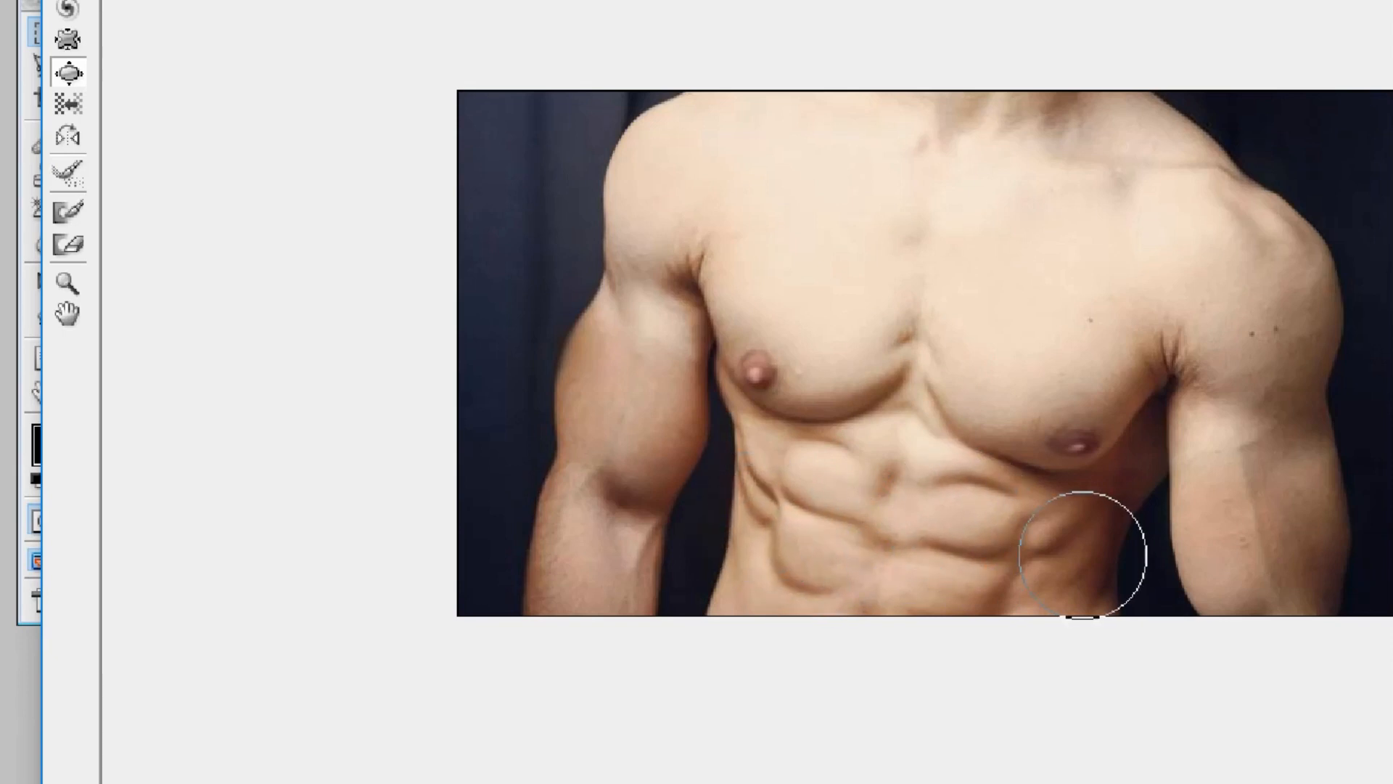
{"action": "left_click", "coordinate": [892, 458]}
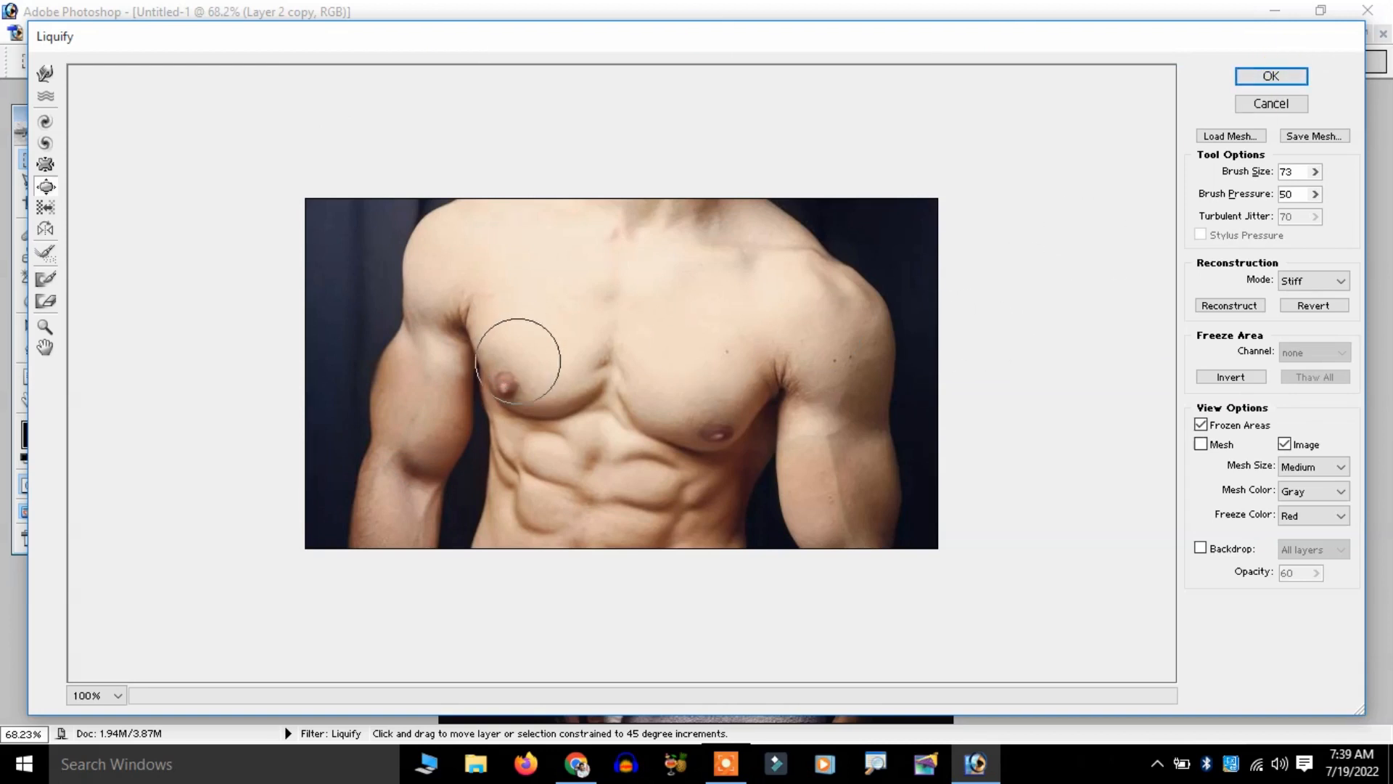
{"action": "mouse_move", "coordinate": [569, 376]}
{"action": "left_mouse_down"}
{"action": "mouse_move", "coordinate": [598, 390]}
{"action": "mouse_move", "coordinate": [614, 357]}
{"action": "mouse_move", "coordinate": [603, 401]}
{"action": "left_mouse_up"}
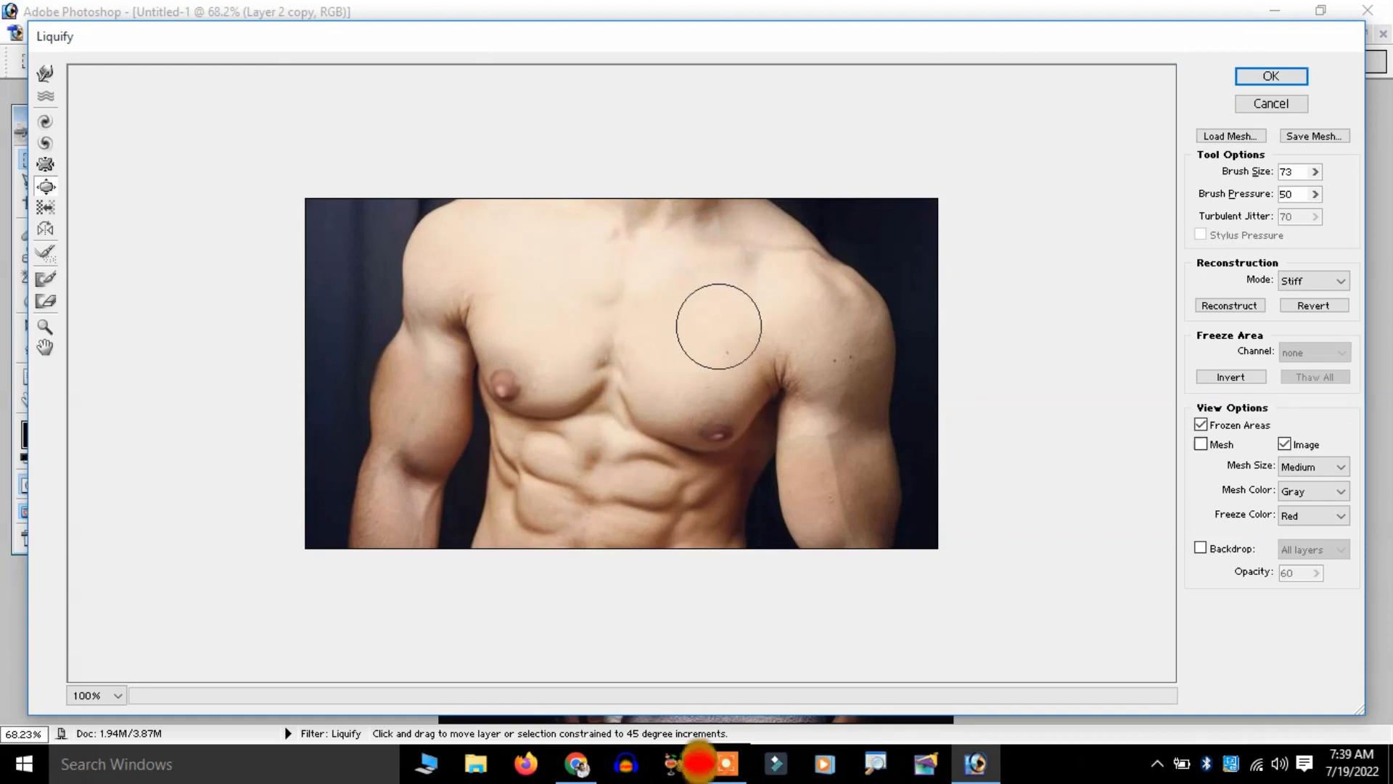
- Apply the Liquify changes to the photo and clear the rectangular selection
{"action": "left_click", "coordinate": [1287, 77]}
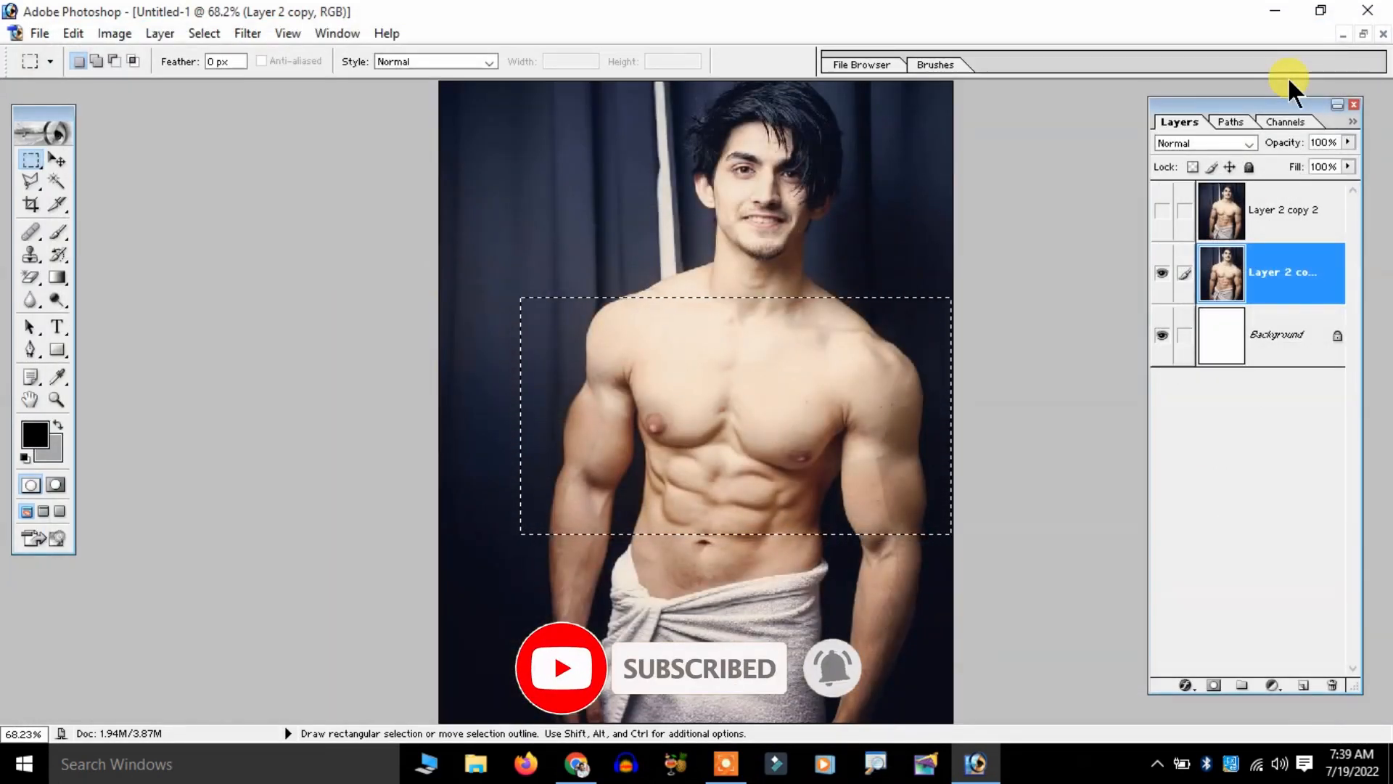
{"action": "key", "text": "ctrl+d"}
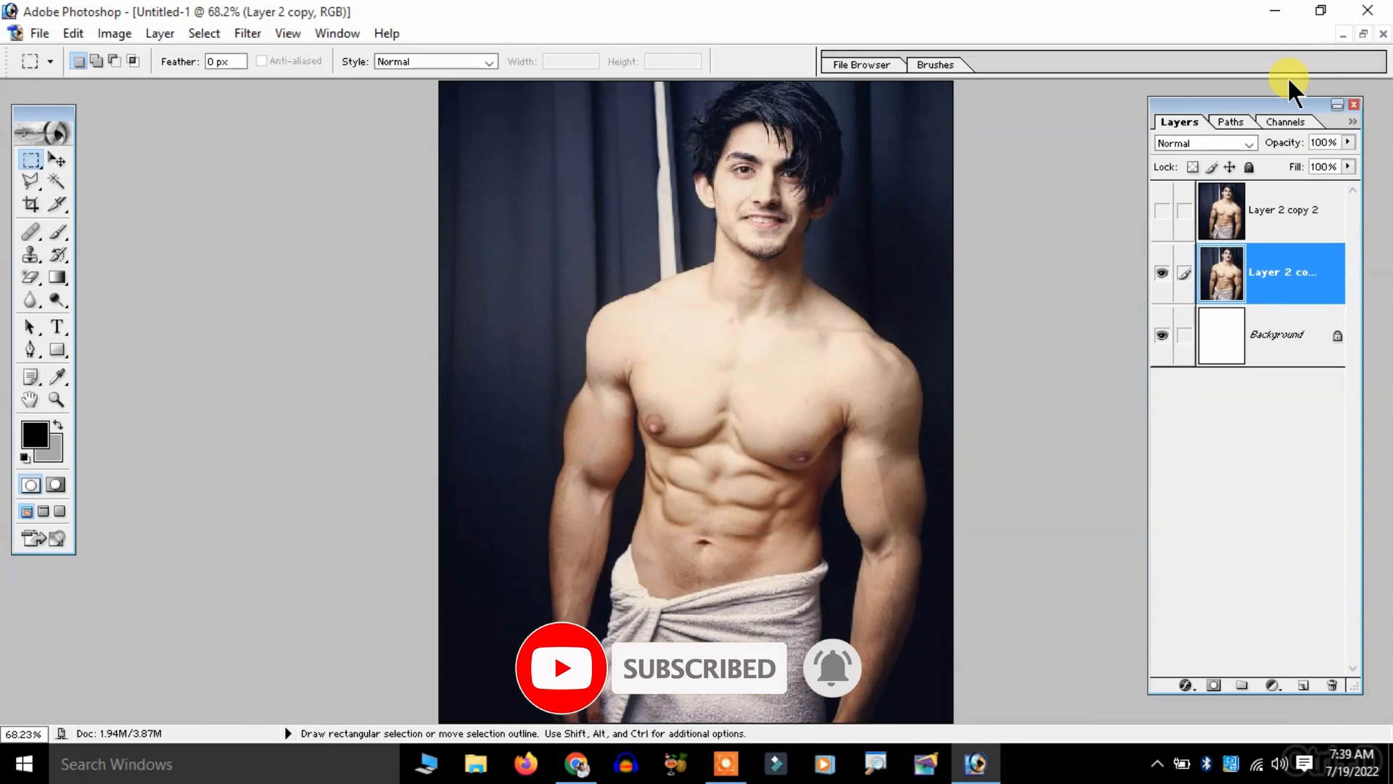
- Toggle the visibility of Layer 2 copy 2 repeatedly to compare the original torso with the liquified one up close
{"action": "left_click", "coordinate": [1162, 211]}
{"action": "left_click", "coordinate": [1165, 210]}
{"action": "left_click", "coordinate": [1165, 210]}
{"action": "left_click", "coordinate": [1166, 210]}
{"action": "left_click", "coordinate": [1166, 210]}
{"action": "left_click", "coordinate": [1162, 212]}
{"action": "scroll", "coordinate": [995, 317], "scroll_direction": "up", "scroll_amount": 5}
{"action": "scroll", "coordinate": [972, 290], "scroll_direction": "down", "scroll_amount": 5}
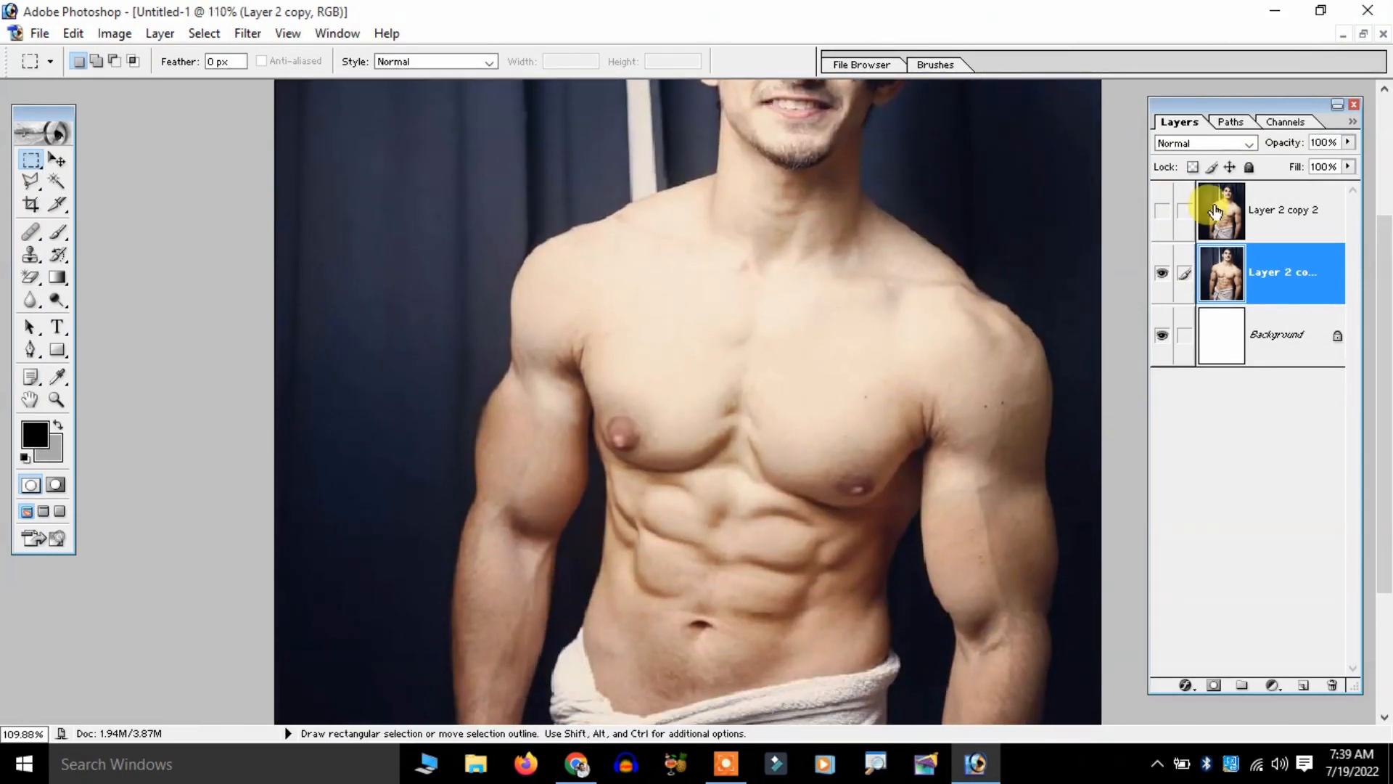
{"action": "left_click", "coordinate": [1163, 213]}
{"action": "left_click", "coordinate": [1164, 212]}
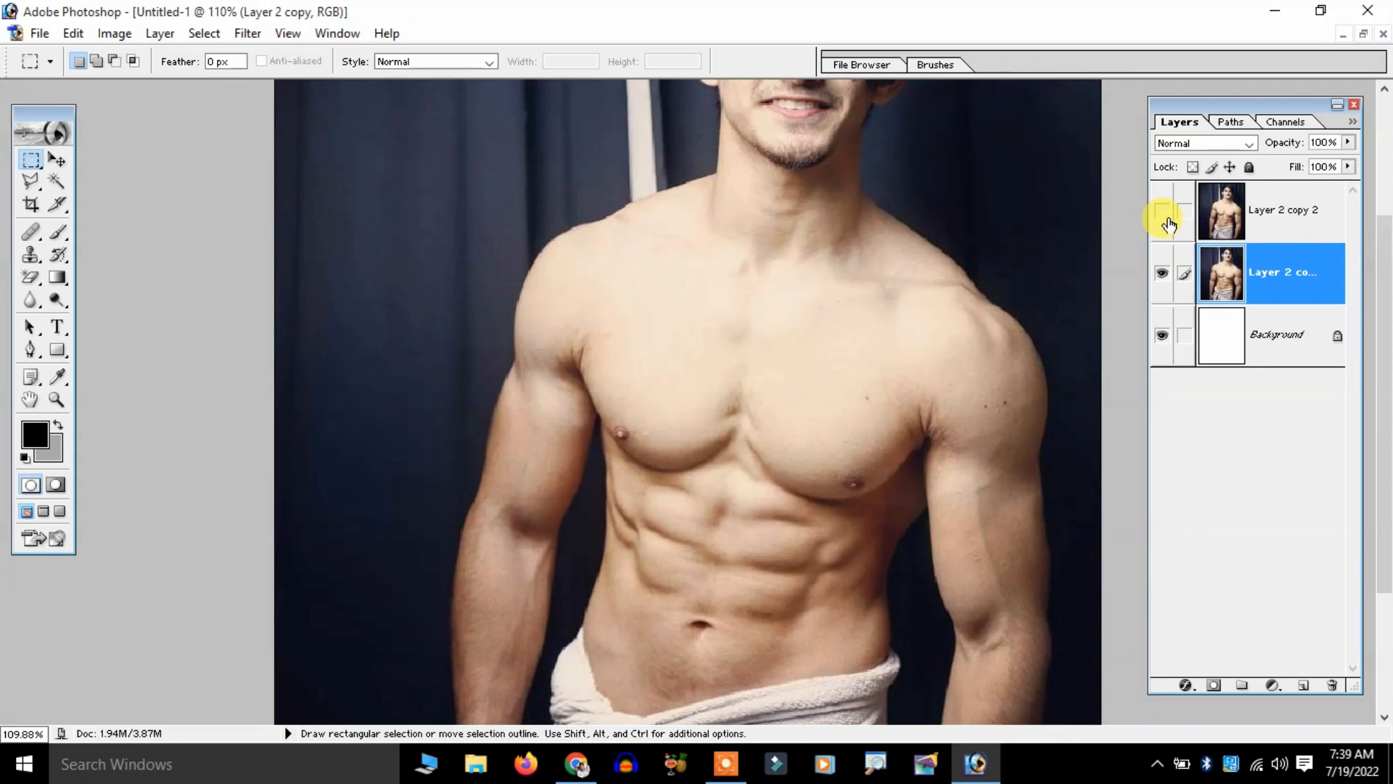
{"action": "left_click", "coordinate": [1165, 212]}
{"action": "left_click", "coordinate": [1165, 217]}
{"action": "left_click", "coordinate": [1165, 216]}
{"action": "left_click", "coordinate": [1165, 216]}
{"action": "left_click", "coordinate": [1165, 216]}
{"action": "left_click", "coordinate": [1165, 216]}
{"action": "left_click", "coordinate": [1165, 217]}
{"action": "left_click", "coordinate": [1165, 216]}
{"action": "left_click", "coordinate": [1165, 216]}
{"action": "left_click", "coordinate": [1165, 217]}
{"action": "left_click", "coordinate": [1165, 216]}
{"action": "left_click", "coordinate": [1165, 216]}
{"action": "left_click", "coordinate": [1165, 216]}
{"action": "left_click", "coordinate": [1165, 216]}
{"action": "left_click", "coordinate": [1165, 216]}
{"action": "left_click", "coordinate": [1165, 216]}
{"action": "left_click", "coordinate": [1165, 217]}
{"action": "left_click", "coordinate": [1165, 216]}
{"action": "left_click", "coordinate": [1165, 216]}
{"action": "left_click", "coordinate": [1165, 216]}
{"action": "left_click", "coordinate": [1165, 216]}
{"action": "left_click", "coordinate": [1165, 217]}
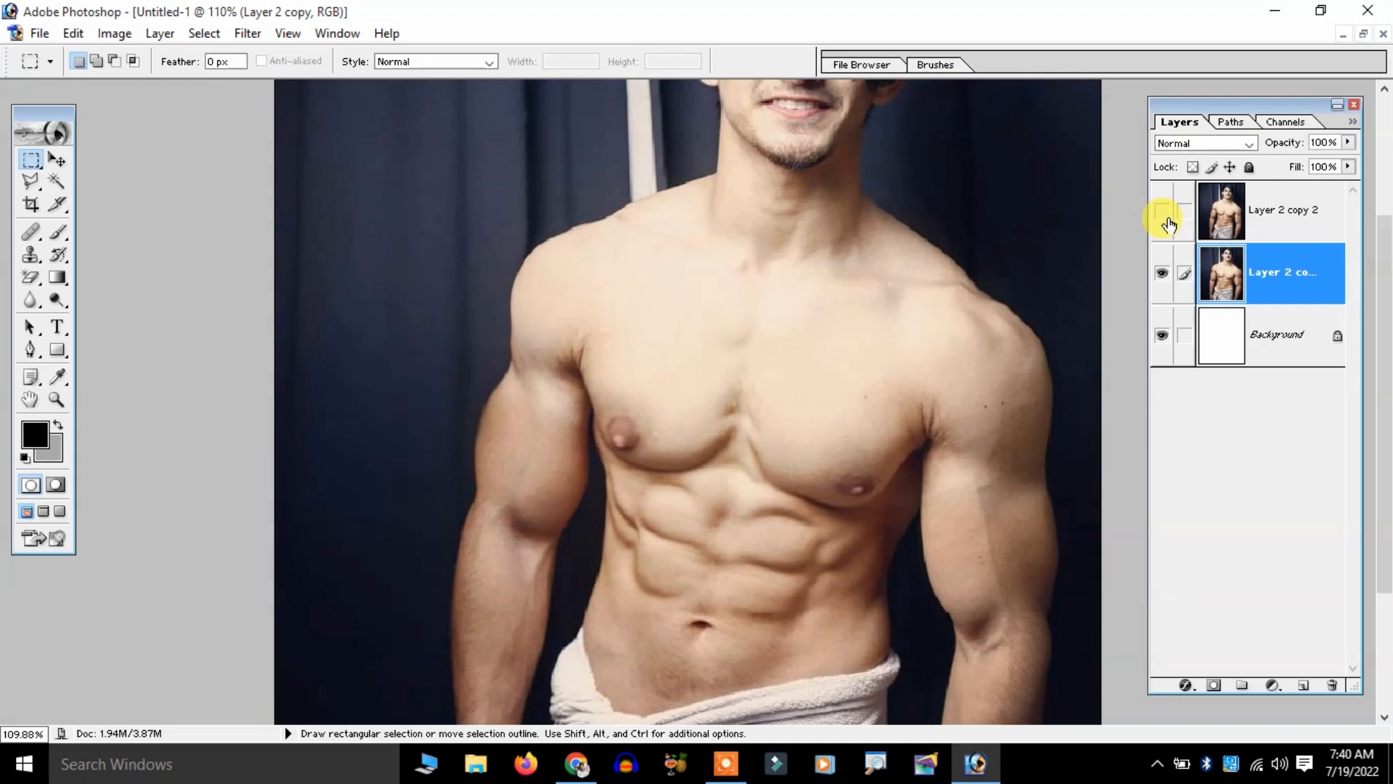
{"action": "left_click", "coordinate": [1165, 216]}
{"action": "left_click", "coordinate": [1165, 216]}
{"action": "left_click", "coordinate": [1166, 216]}
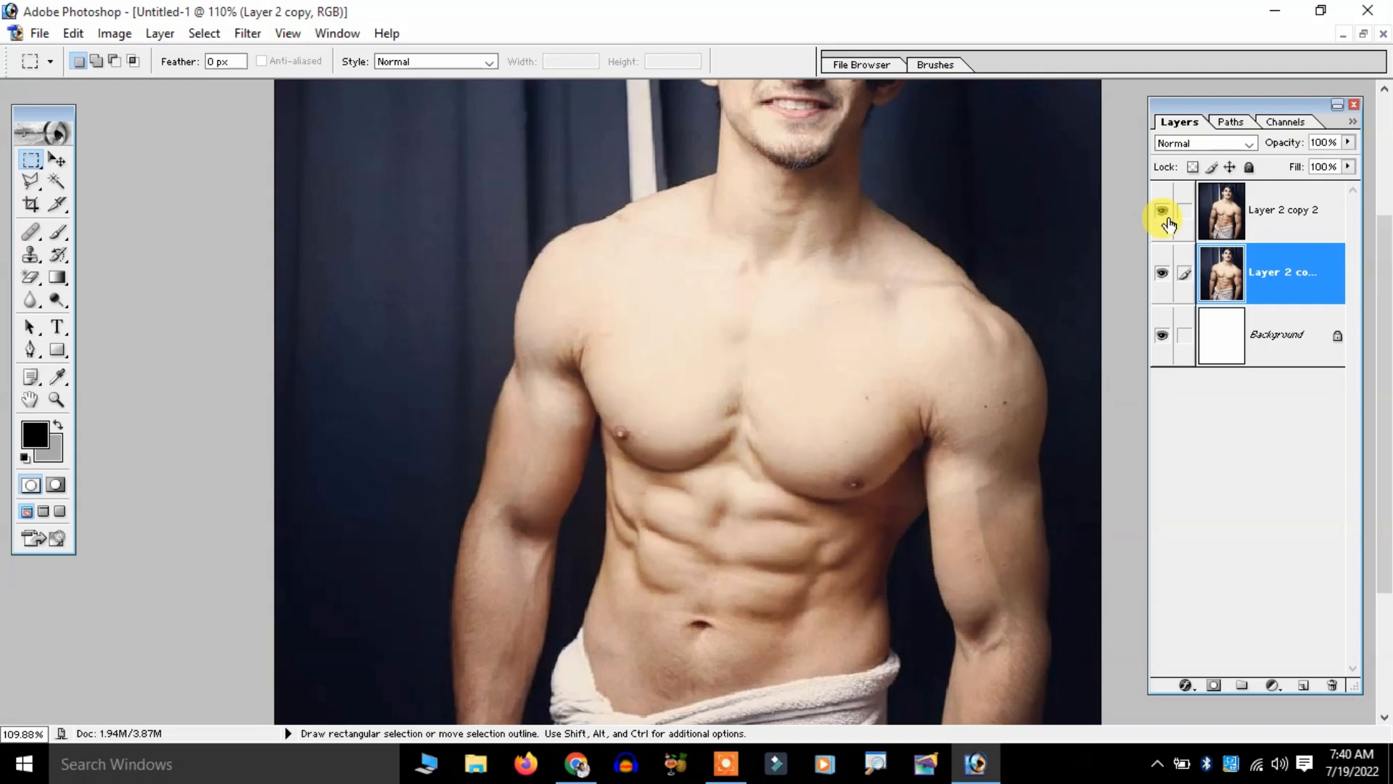
{"action": "left_click", "coordinate": [1166, 216]}
{"action": "left_click", "coordinate": [1166, 216]}
{"action": "left_click", "coordinate": [1165, 216]}
{"action": "left_click", "coordinate": [1165, 216]}
{"action": "left_click", "coordinate": [1165, 216]}
{"action": "left_click", "coordinate": [1166, 217]}
{"action": "left_click", "coordinate": [1165, 217]}
{"action": "left_click", "coordinate": [1165, 216]}
{"action": "left_click", "coordinate": [1165, 216]}
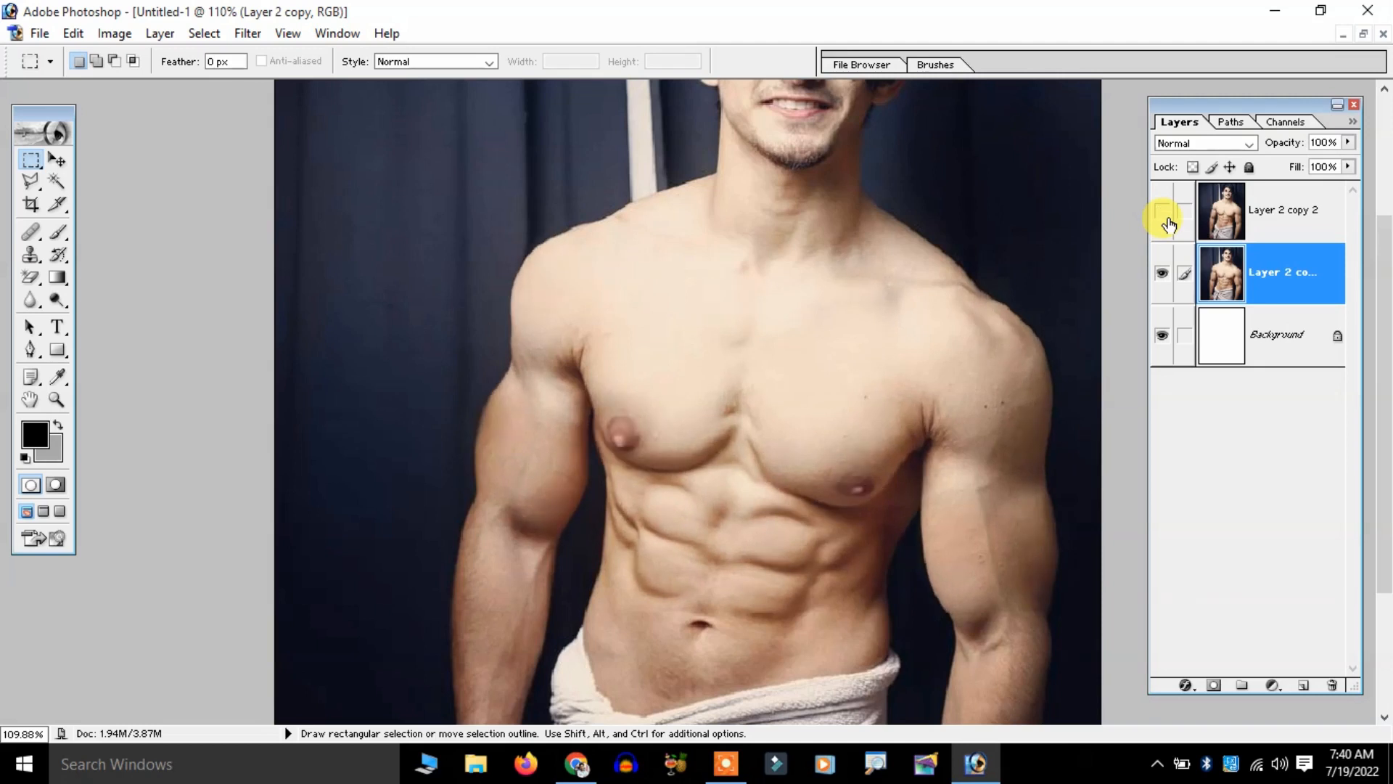